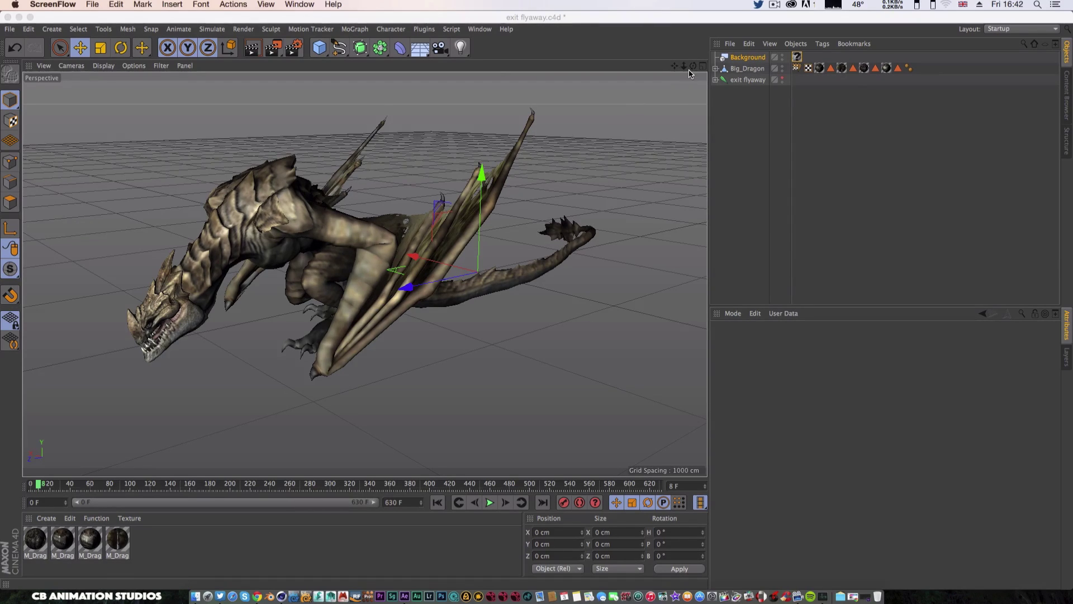
# Step: Play the dragon animation, rewind to frame 2, and test-render the viewport
pyautogui.click(490, 505)
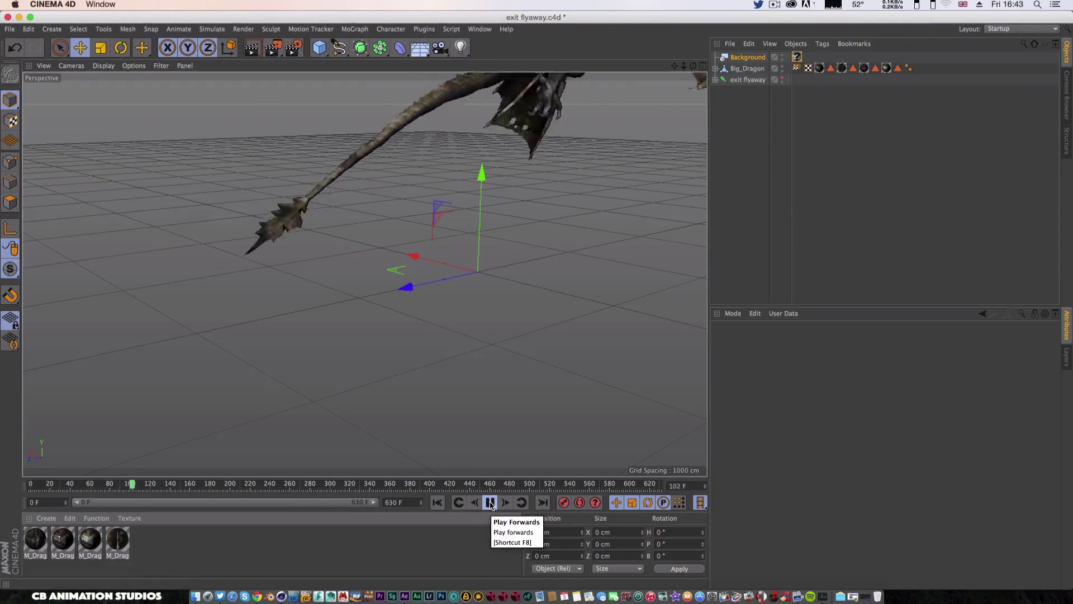
pyautogui.press('F8')
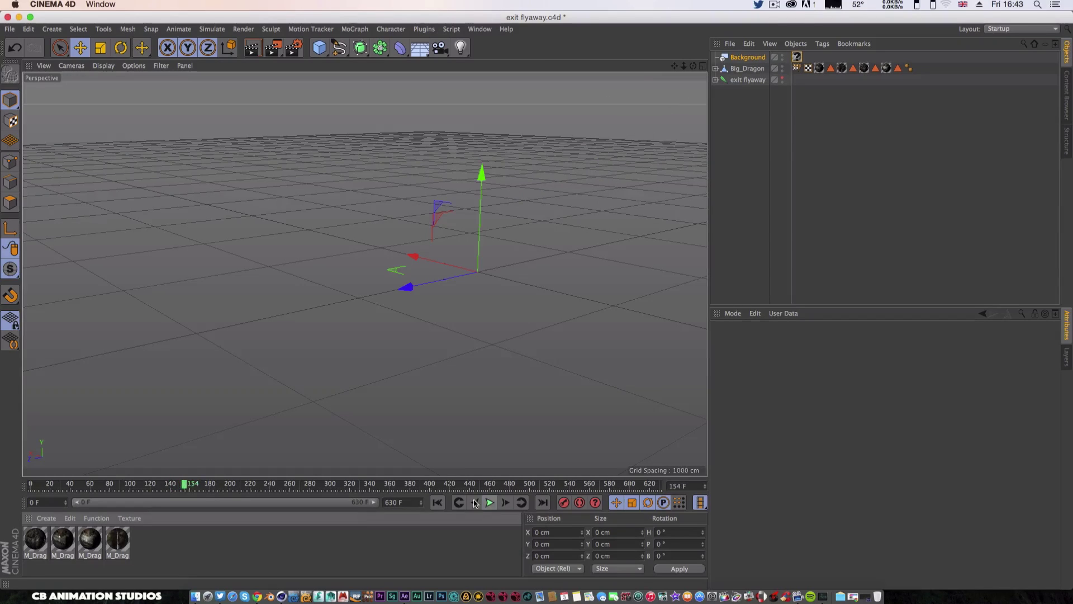
pyautogui.moveTo(184, 485); pyautogui.dragTo(32, 483)
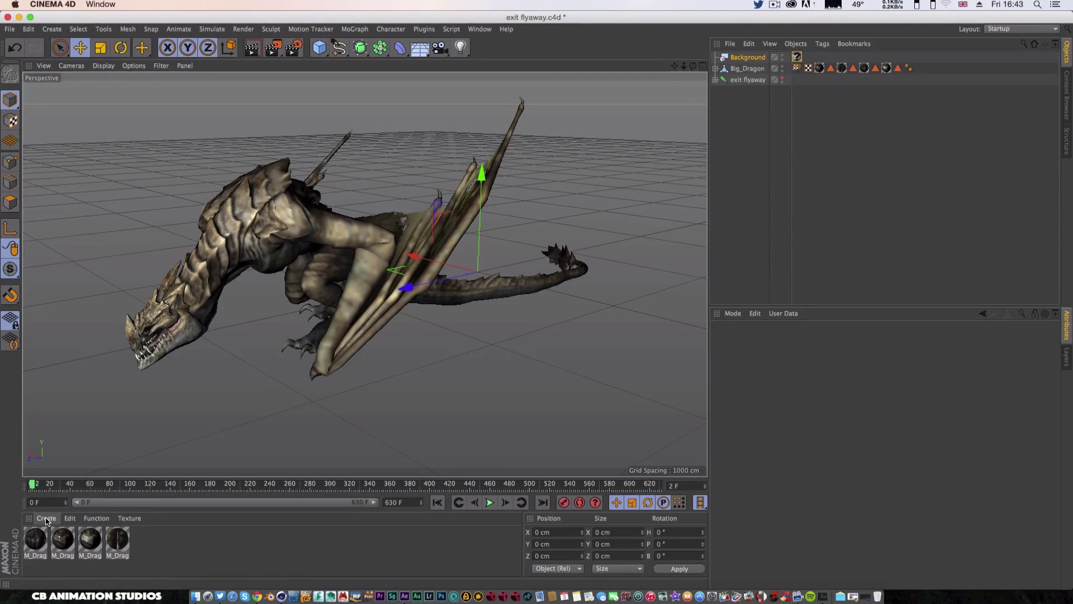
pyautogui.click(292, 50)
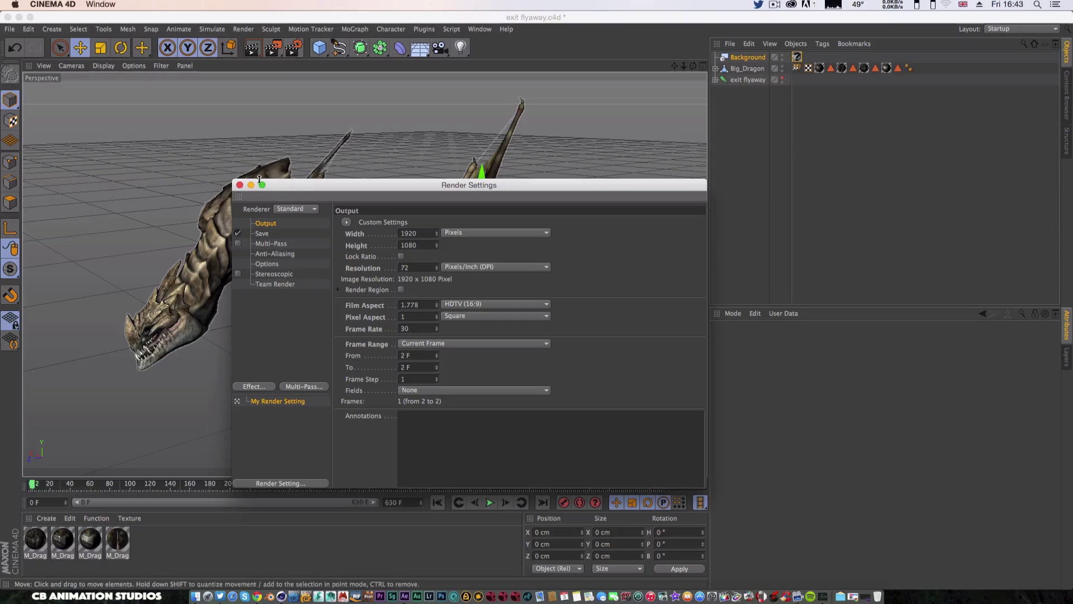
pyautogui.click(240, 185)
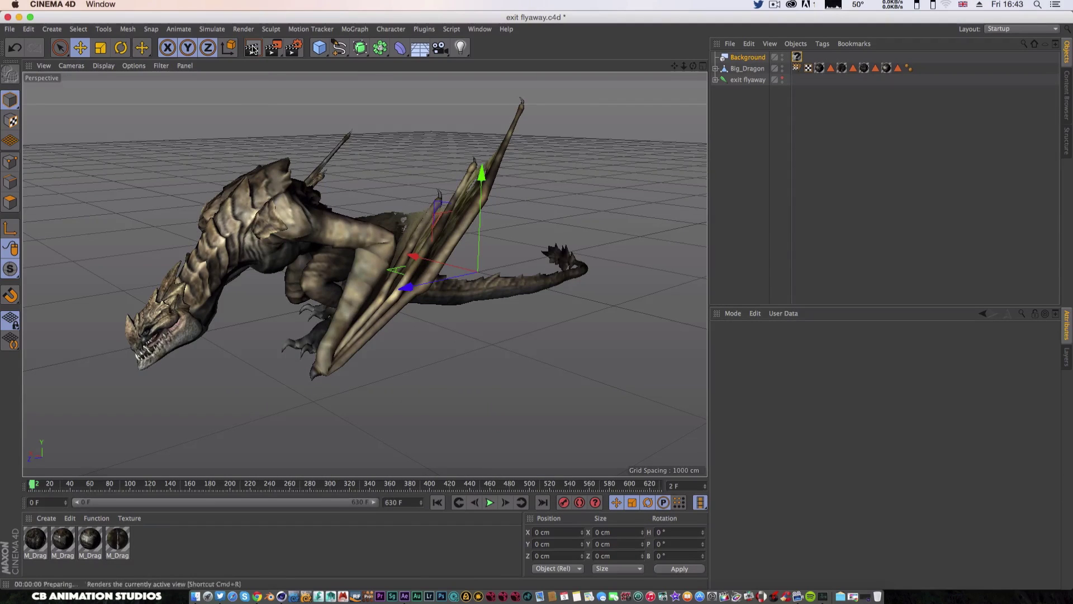
pyautogui.click(252, 48)
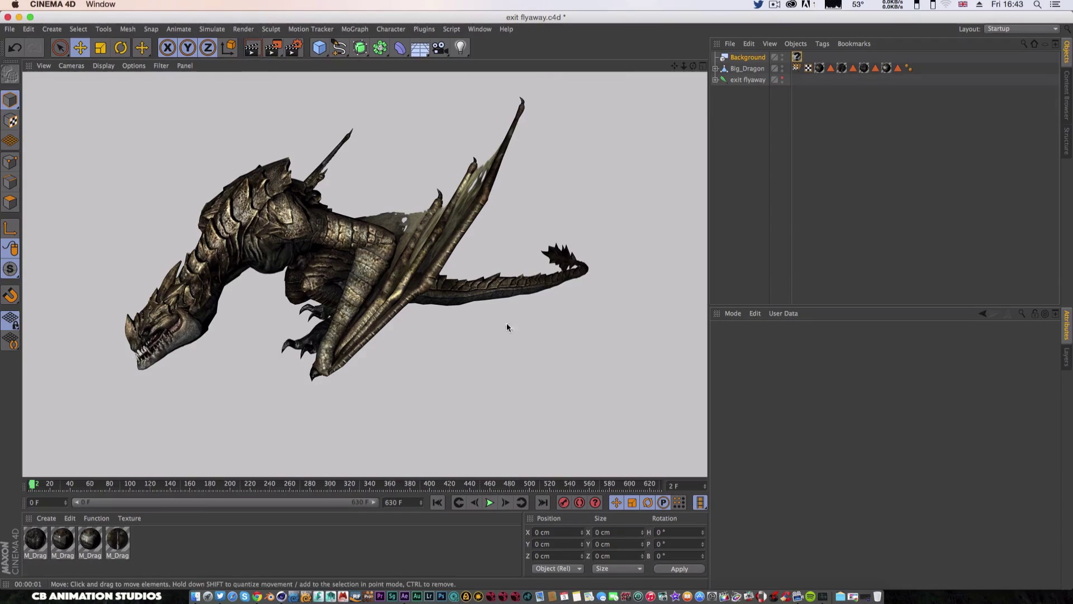
pyautogui.click(372, 543)
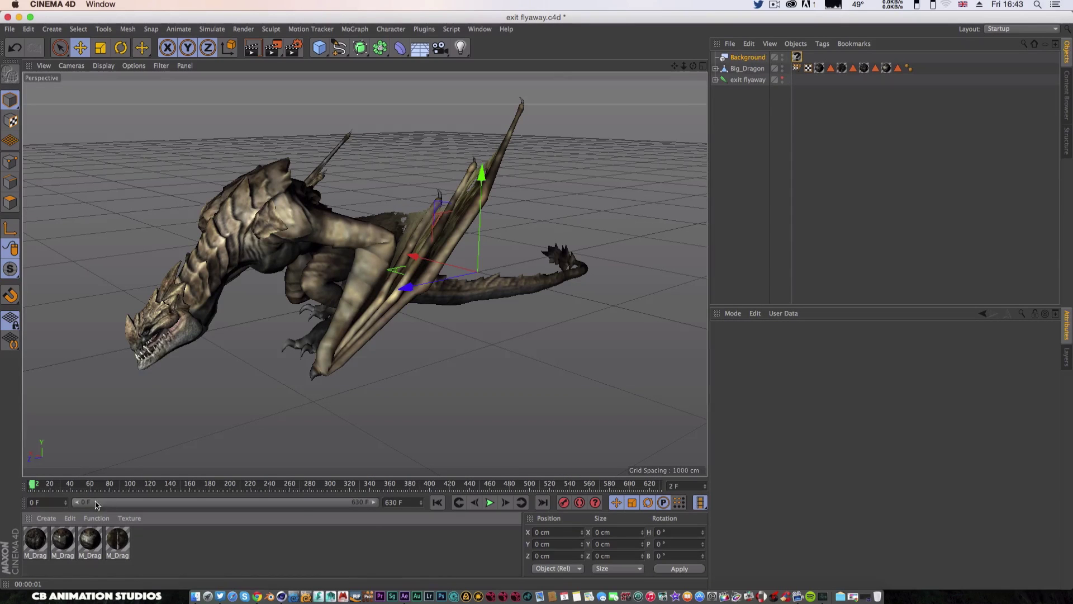
# Step: Create a new material Mat with a bright green colour (RGB 0/247/86)
pyautogui.click(46, 518)
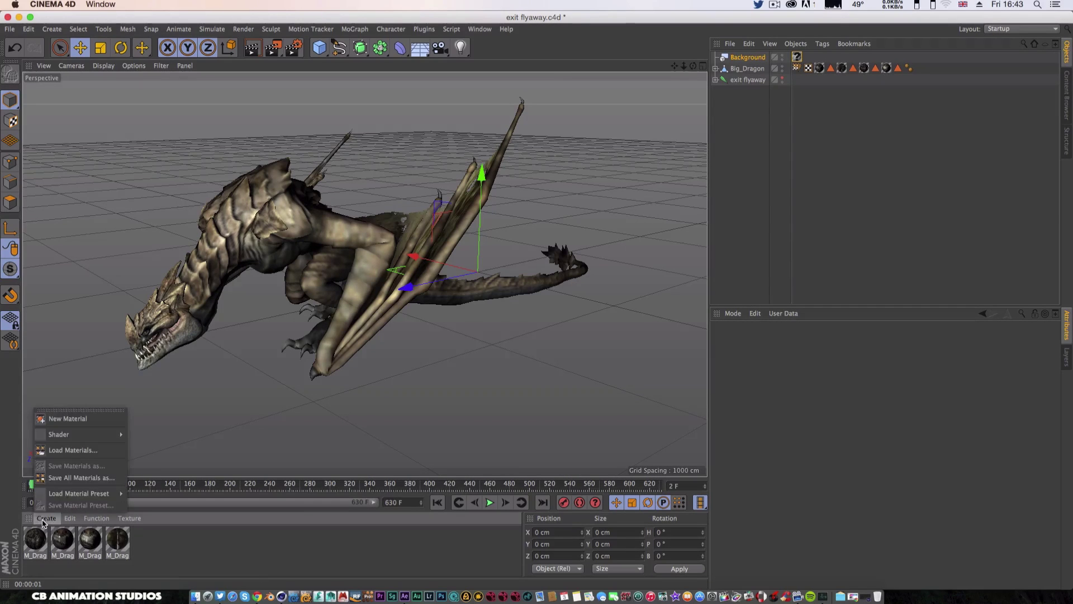
pyautogui.click(66, 418)
pyautogui.click(776, 442)
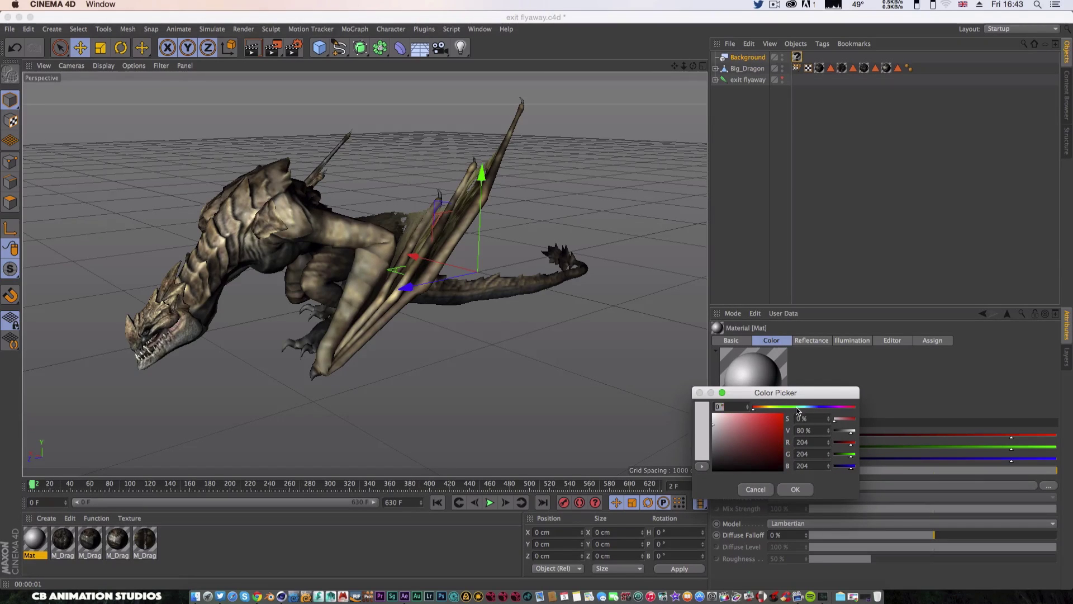
pyautogui.click(797, 407)
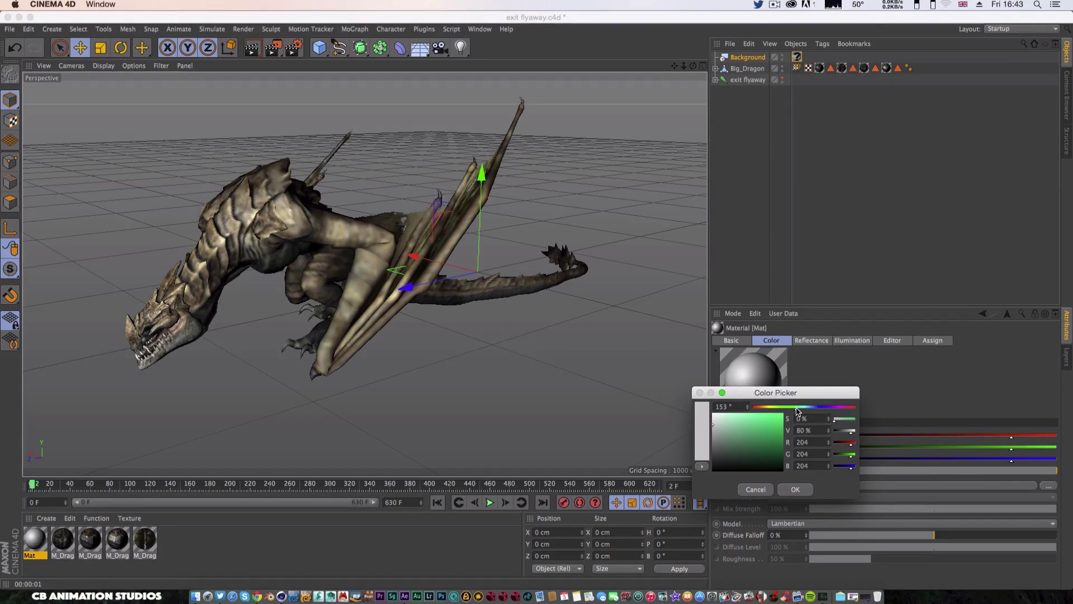
pyautogui.moveTo(779, 420); pyautogui.dragTo(786, 415)
pyautogui.click(796, 489)
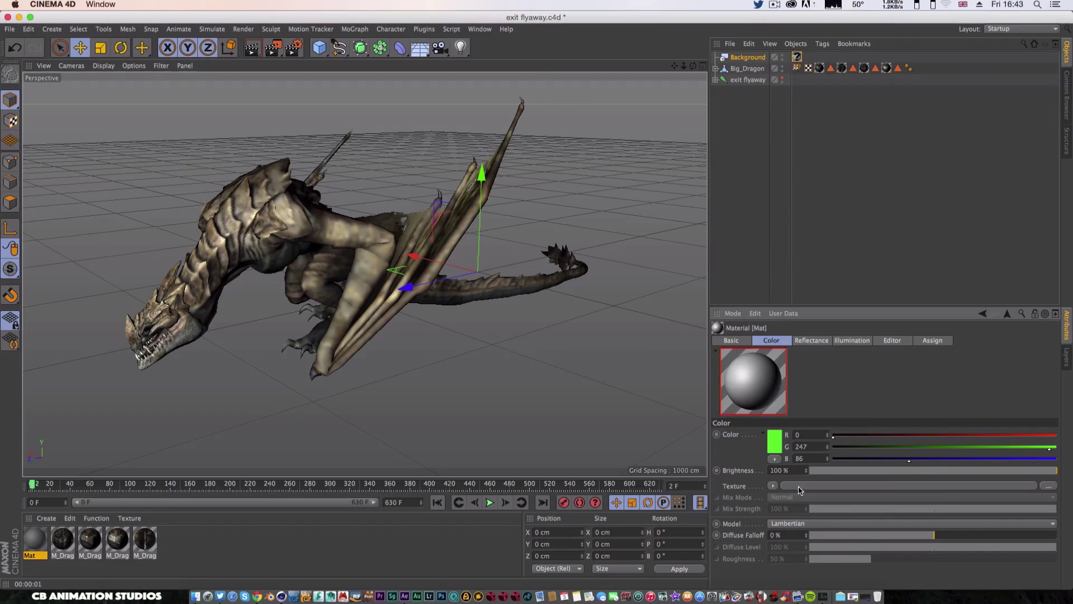
pyautogui.click(797, 58)
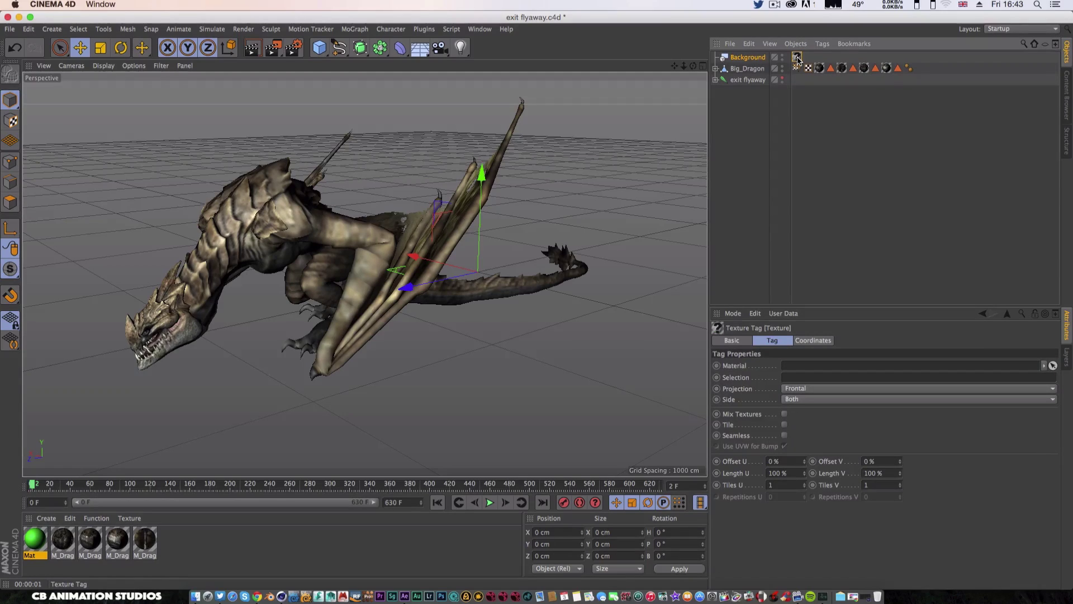
# Step: Replace the old Background with a new Background object carrying the green Mat material
pyautogui.click(758, 58)
pyautogui.press('Delete')
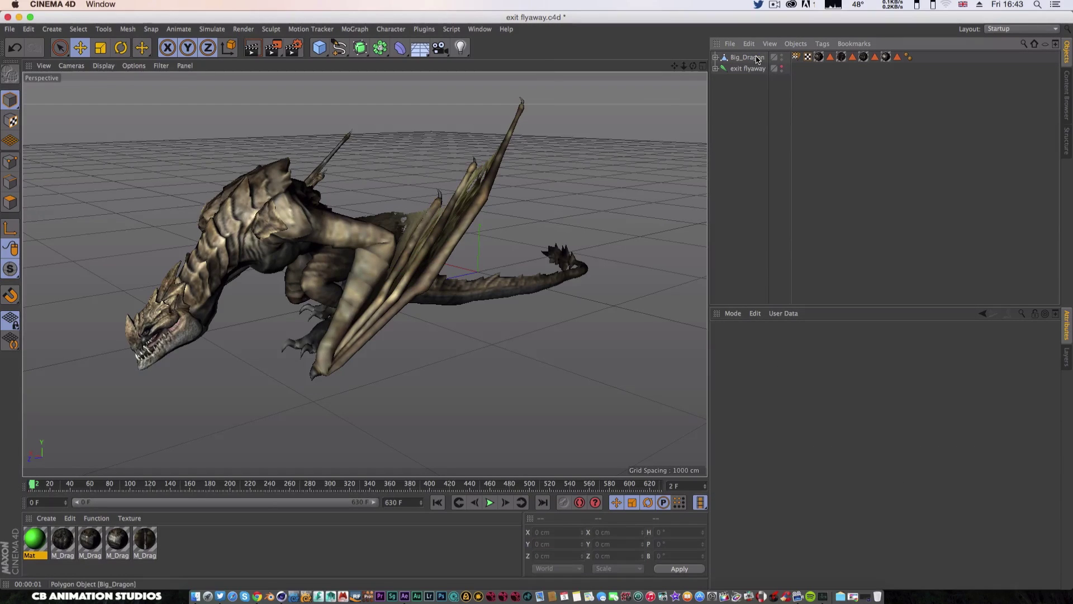
pyautogui.click(423, 55)
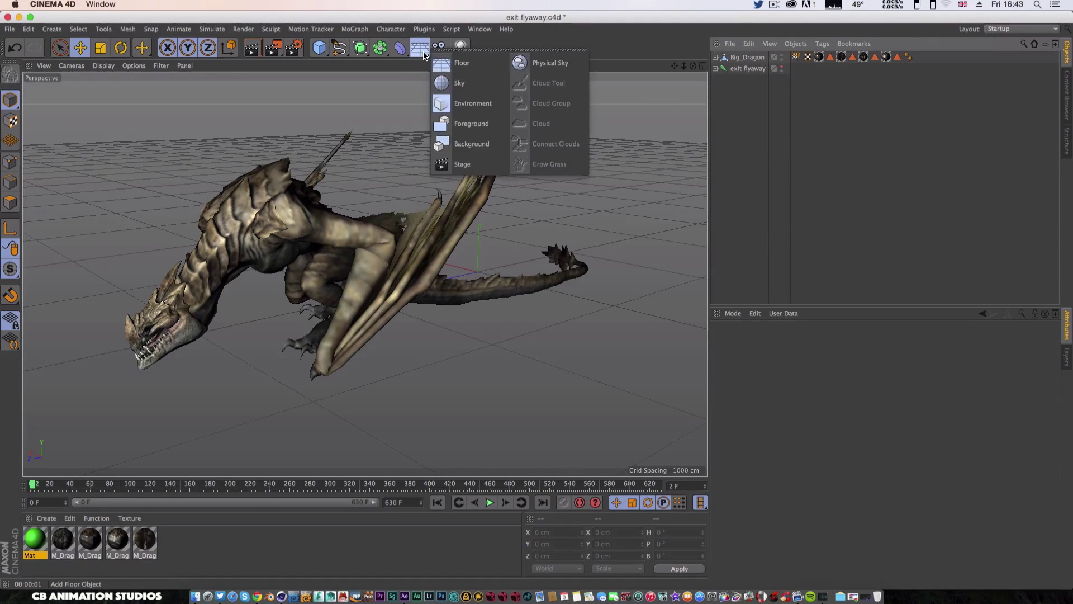
pyautogui.click(465, 148)
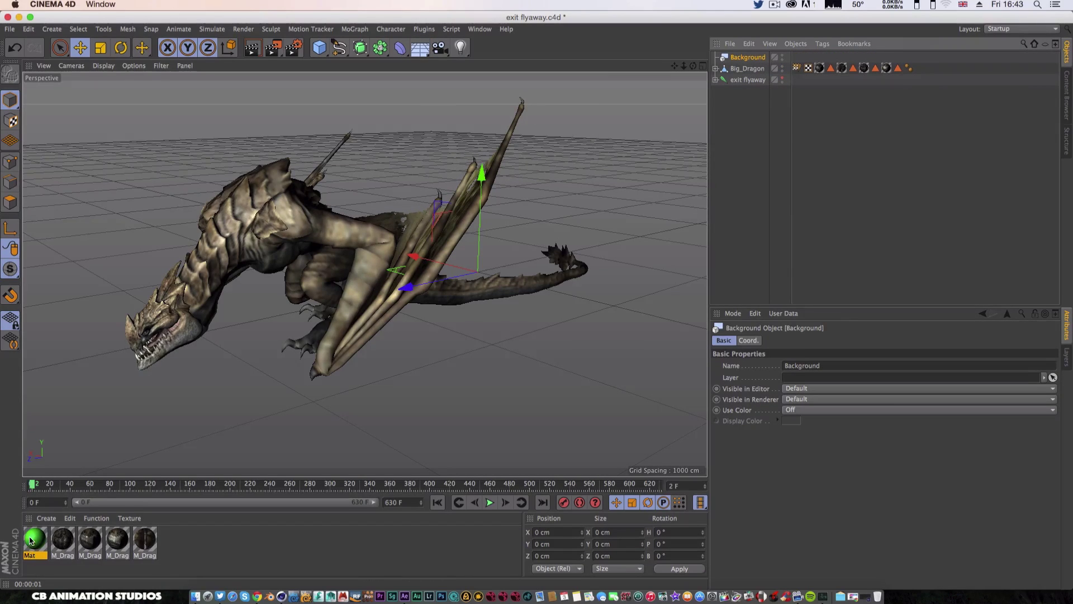
pyautogui.moveTo(31, 539); pyautogui.dragTo(756, 60)
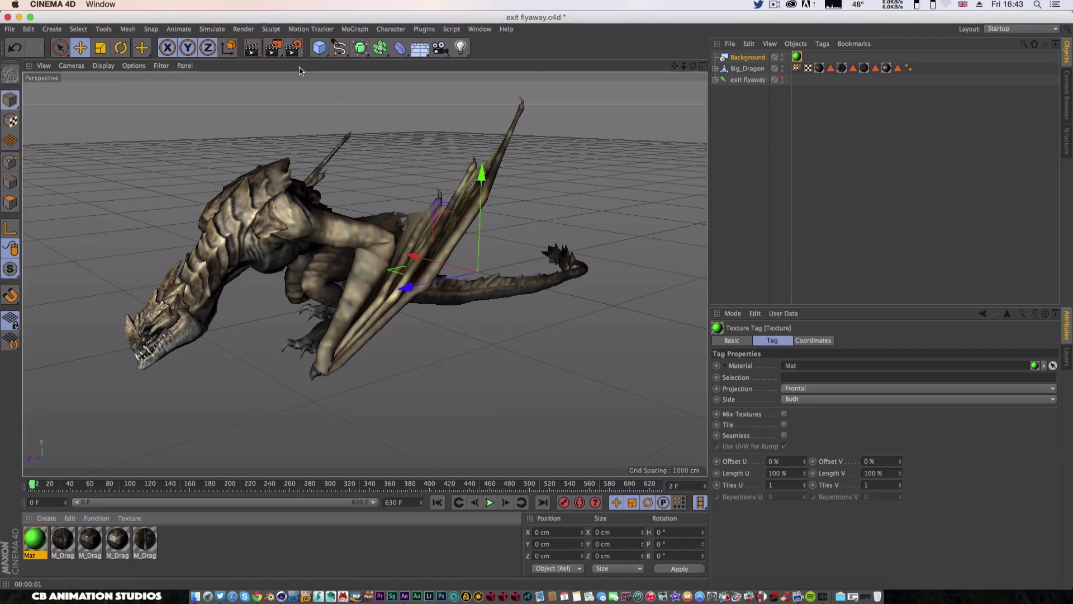
# Step: Test-render the view to check the green background, then open Render Settings
pyautogui.click(252, 51)
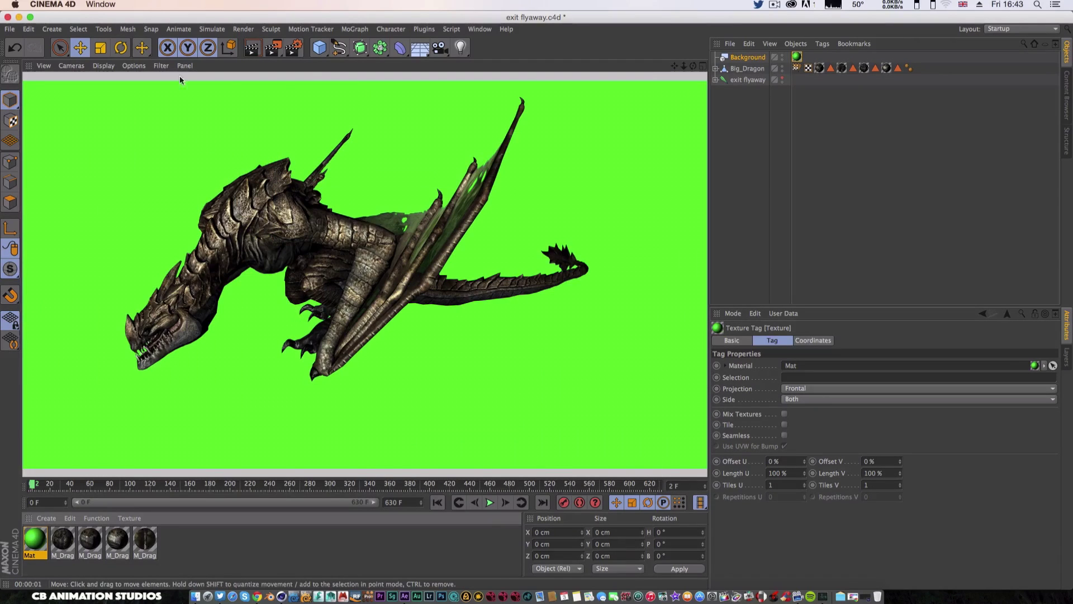
pyautogui.click(199, 163)
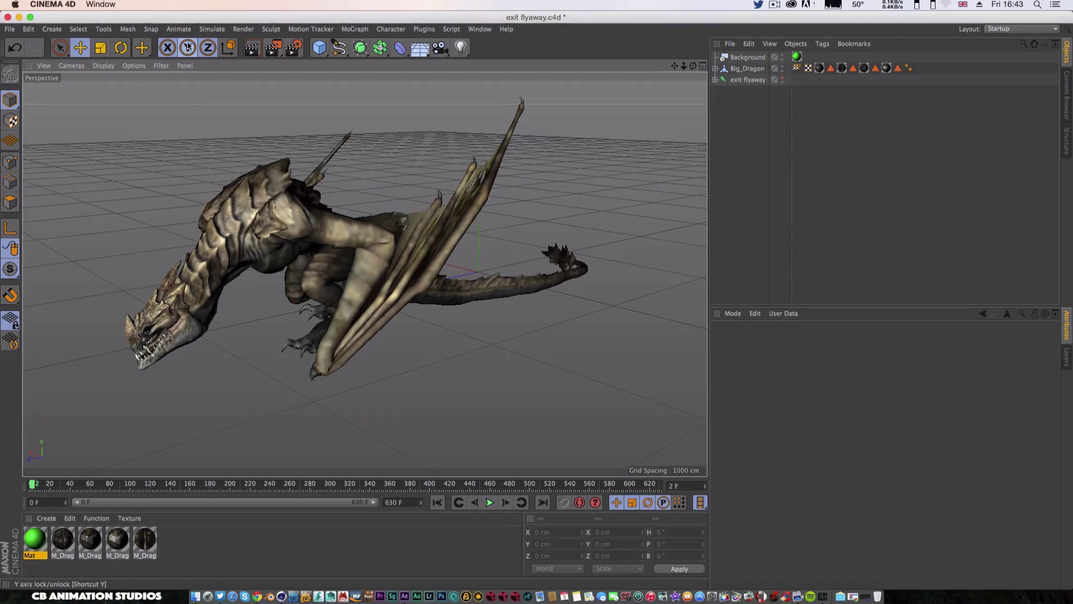
pyautogui.click(293, 48)
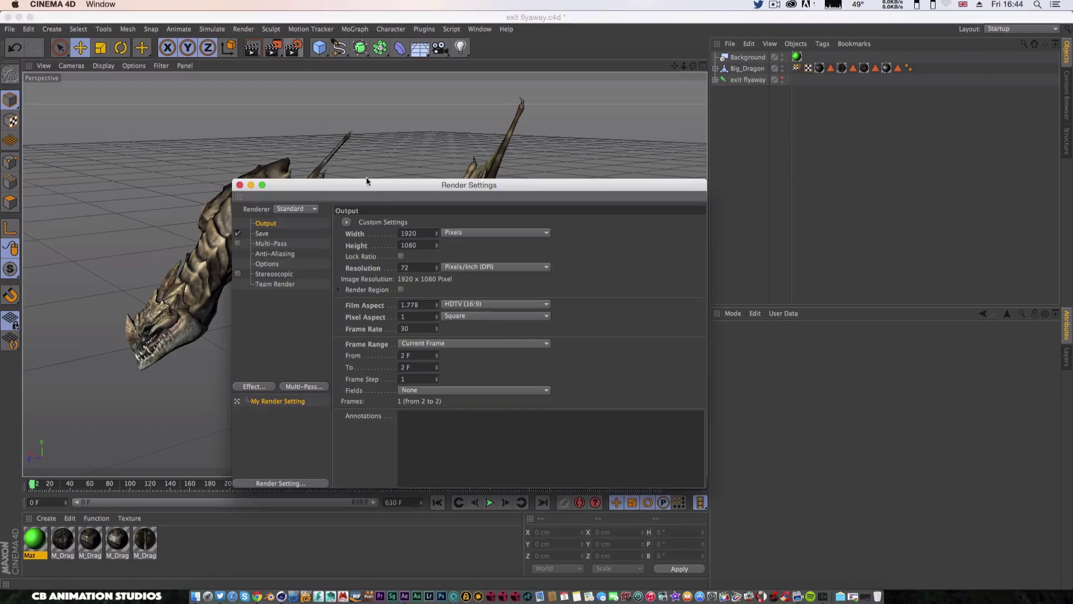
# Step: Review the Save and Output pages, keep Frame Range on Current Frame, and close Render Settings
pyautogui.moveTo(371, 189); pyautogui.dragTo(407, 198)
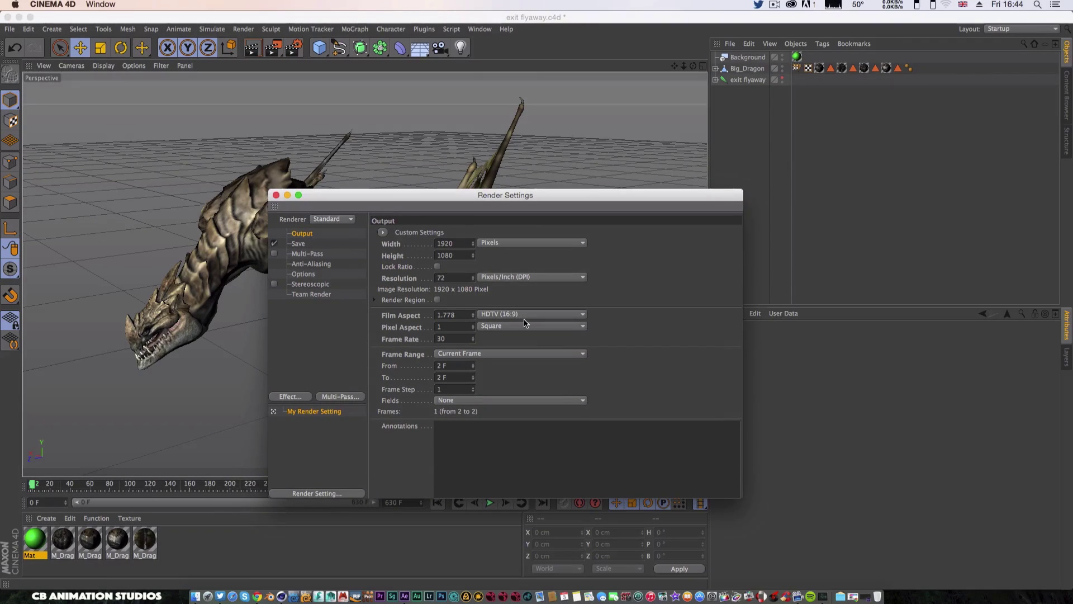
pyautogui.click(300, 244)
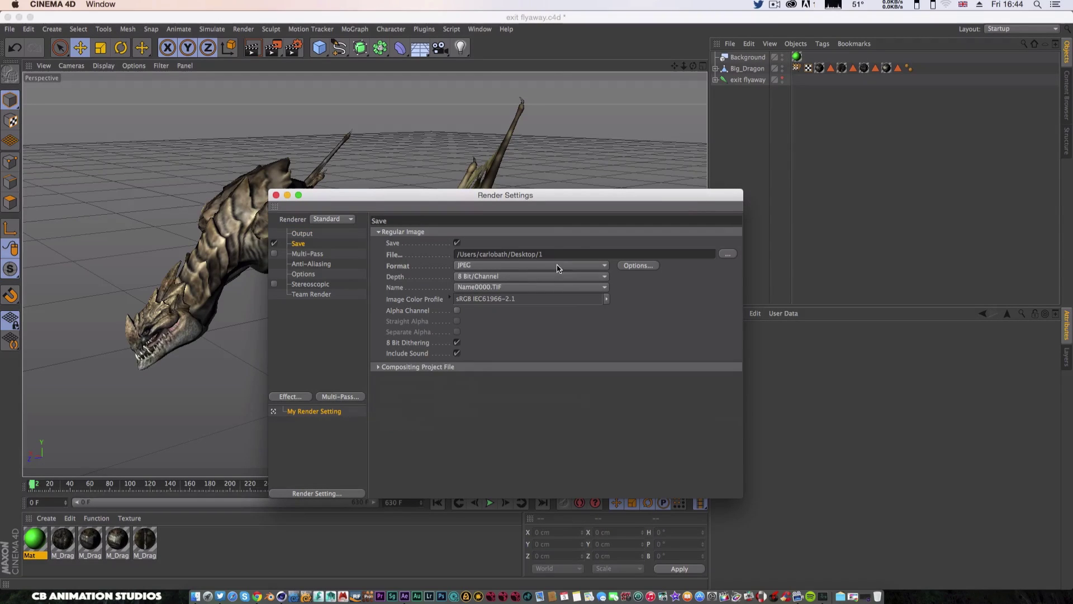
pyautogui.click(300, 235)
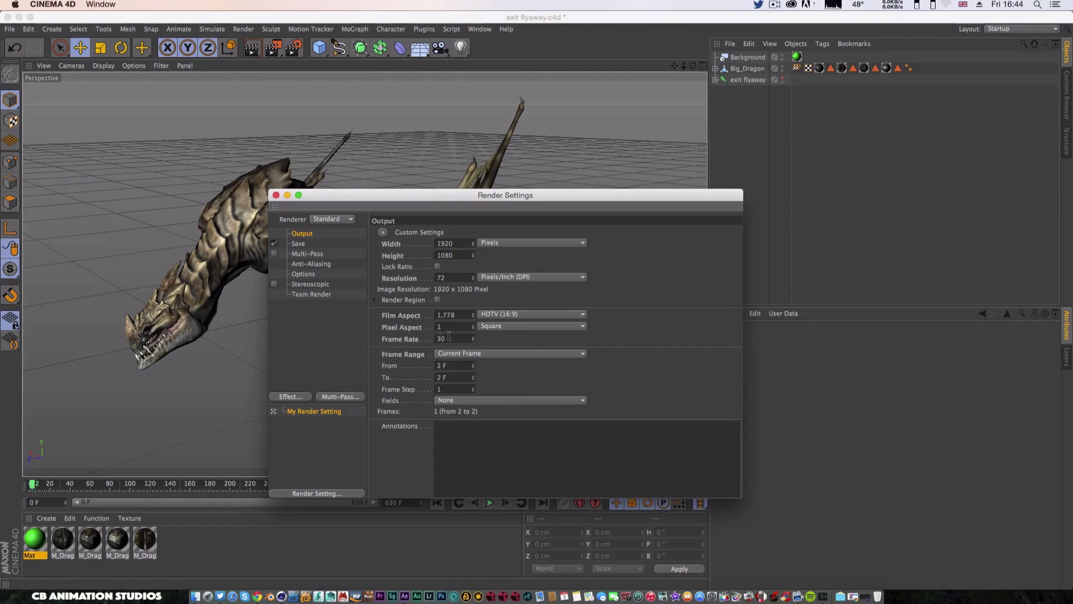
pyautogui.click(456, 354)
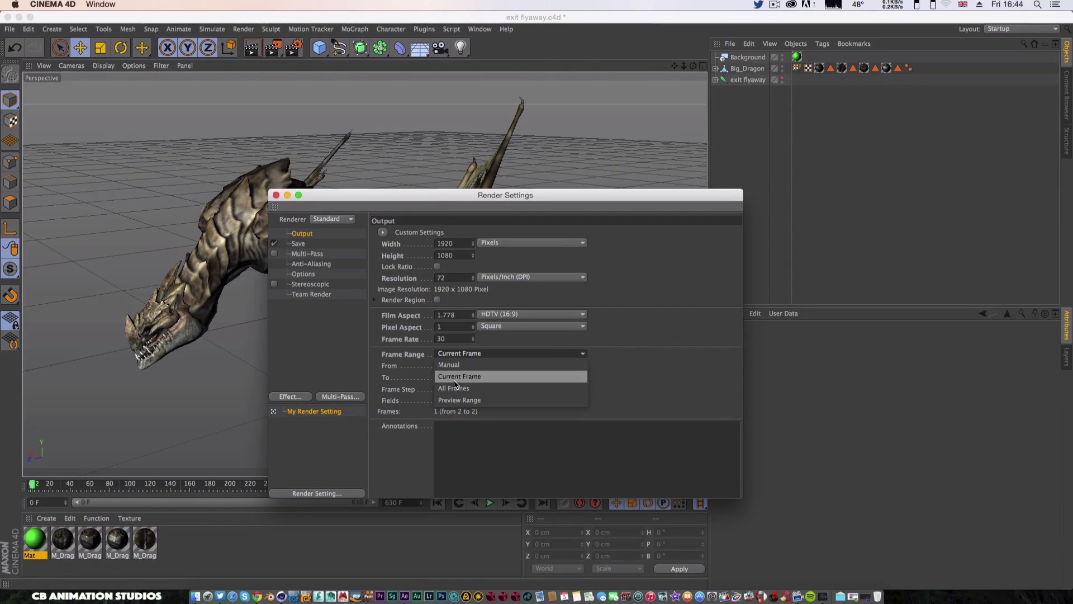
pyautogui.click(467, 354)
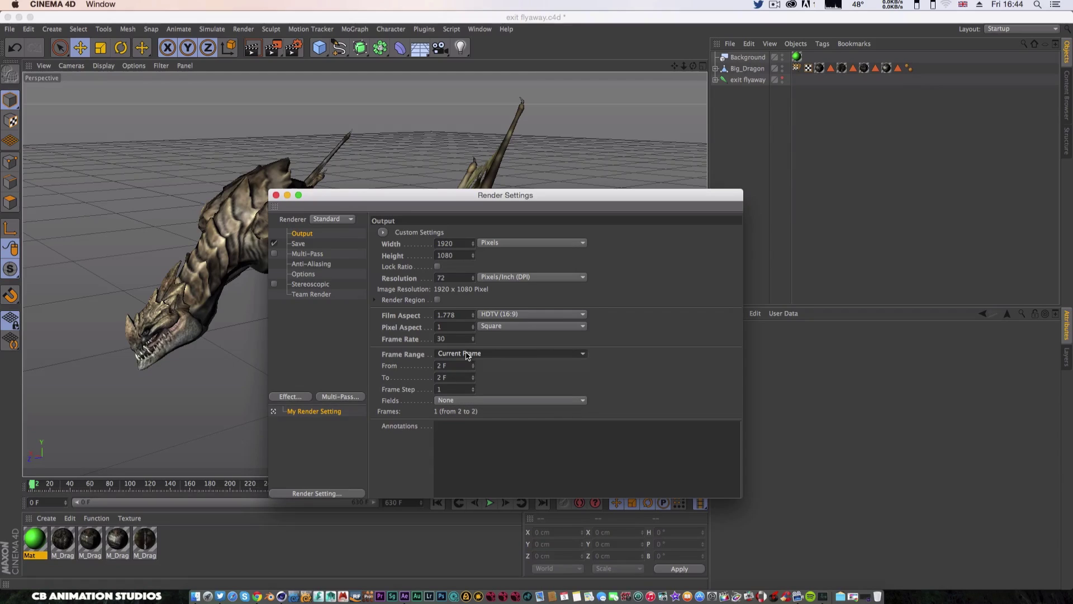
pyautogui.click(276, 195)
pyautogui.click(243, 29)
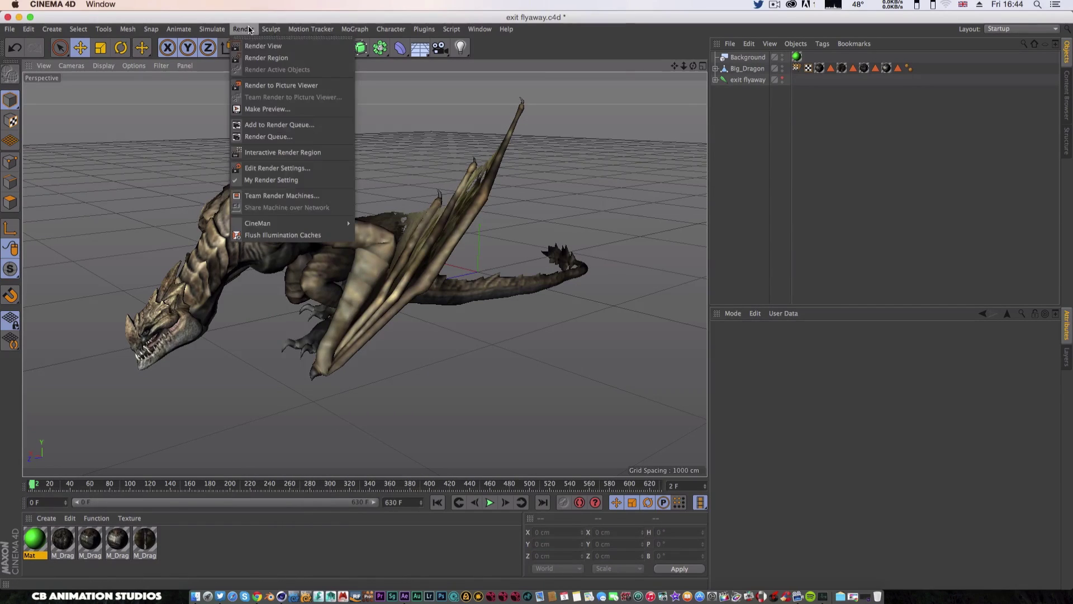
# Step: Save the project, add it to the Render Queue and render the dragon-on-green job
pyautogui.click(268, 127)
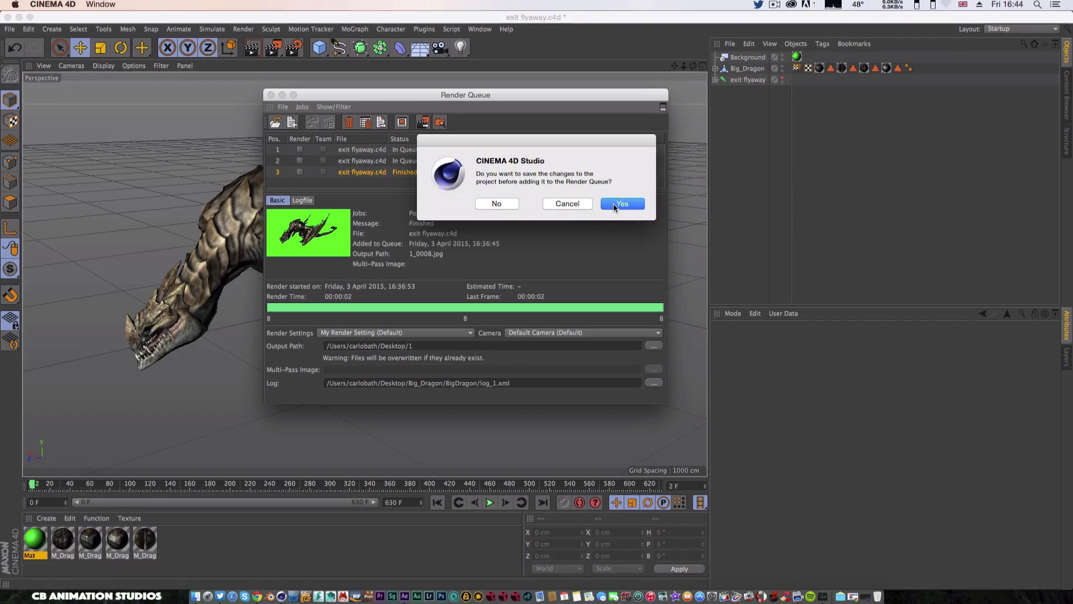
pyautogui.click(613, 203)
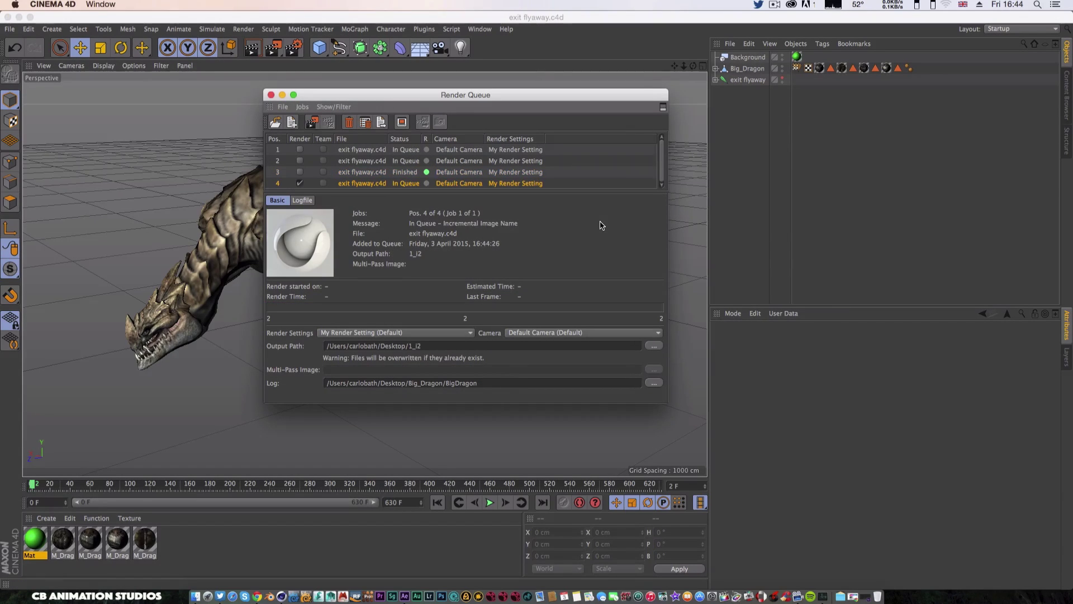
pyautogui.click(303, 107)
pyautogui.click(316, 124)
pyautogui.moveTo(338, 98); pyautogui.dragTo(347, 105)
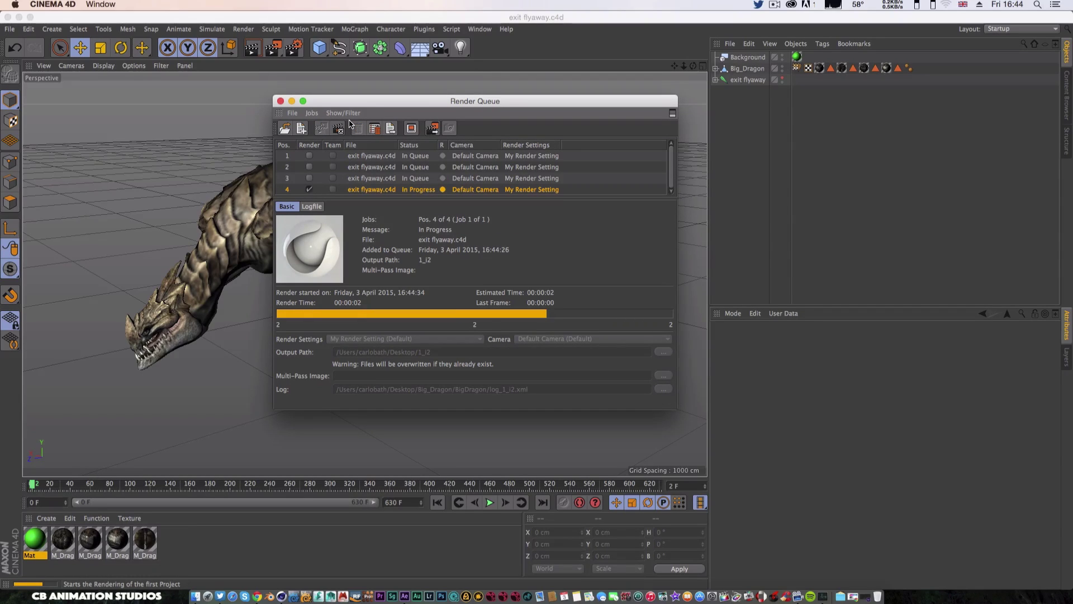
pyautogui.click(280, 101)
# Step: Quit Cinema 4D and inspect the rendered frame 1_0008.jpg in Preview
pyautogui.click(55, 4)
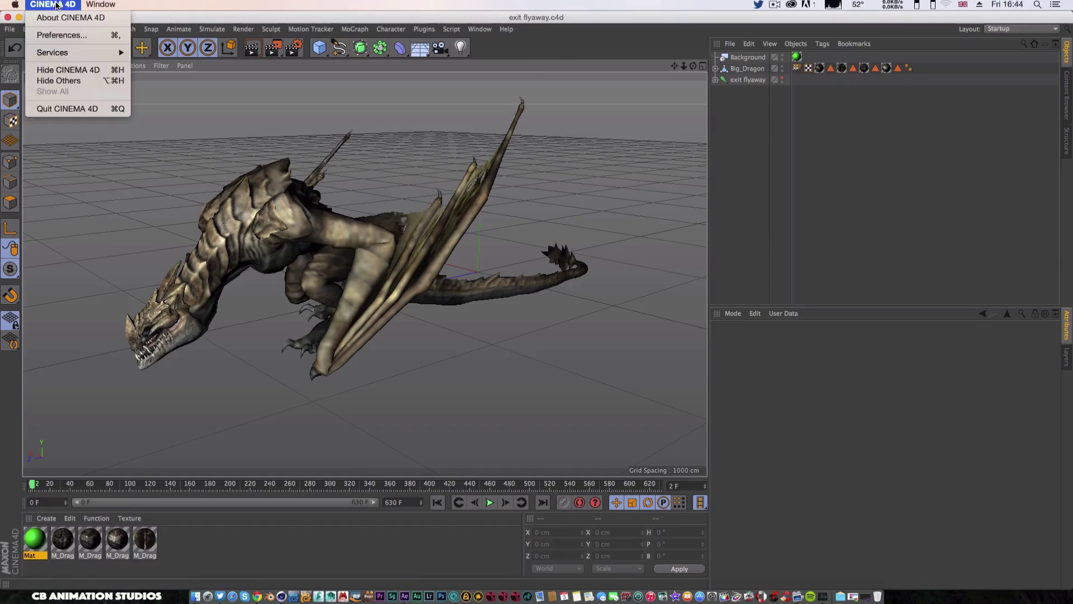
pyautogui.click(73, 108)
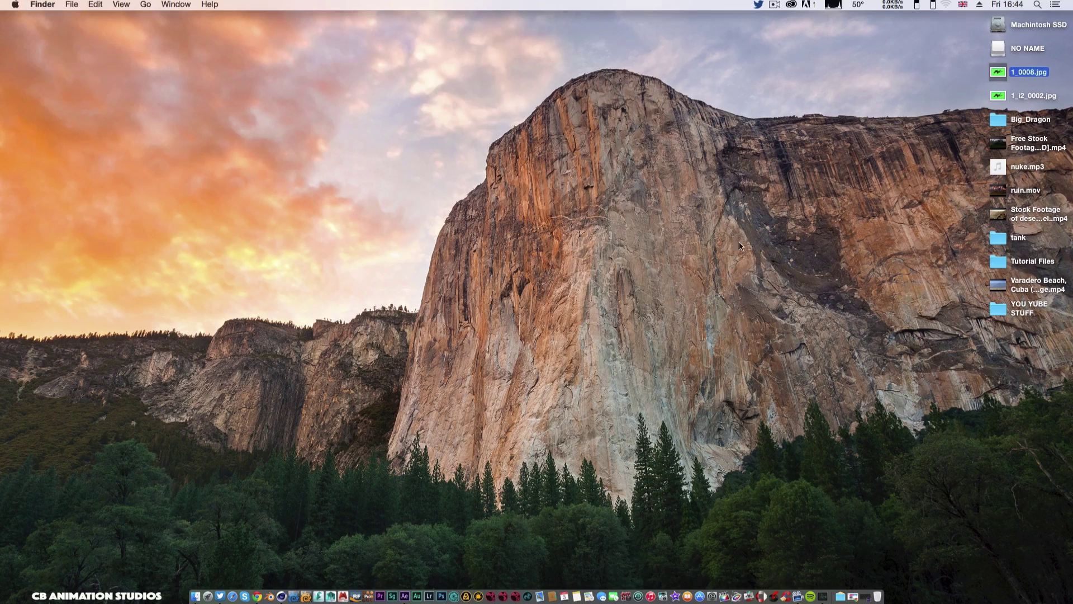
pyautogui.doubleClick(998, 73)
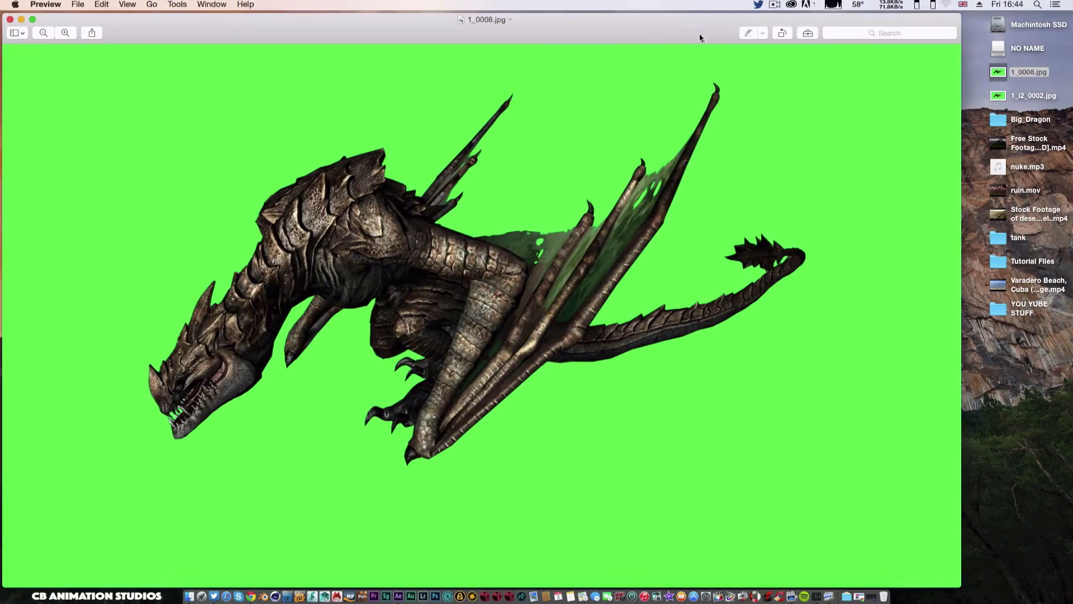
pyautogui.moveTo(699, 38); pyautogui.dragTo(744, 37)
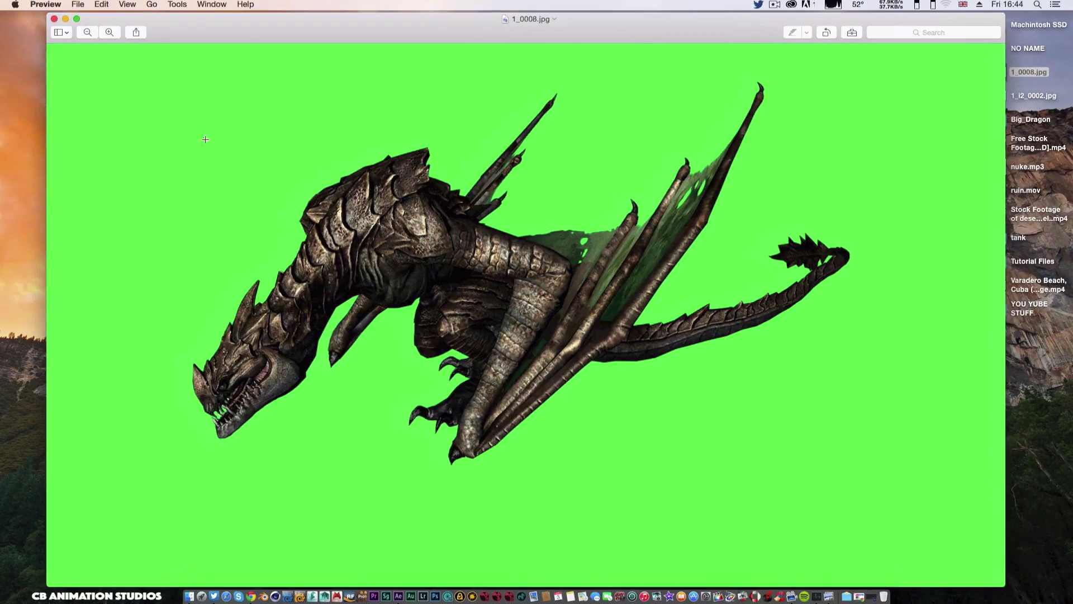
pyautogui.click(54, 19)
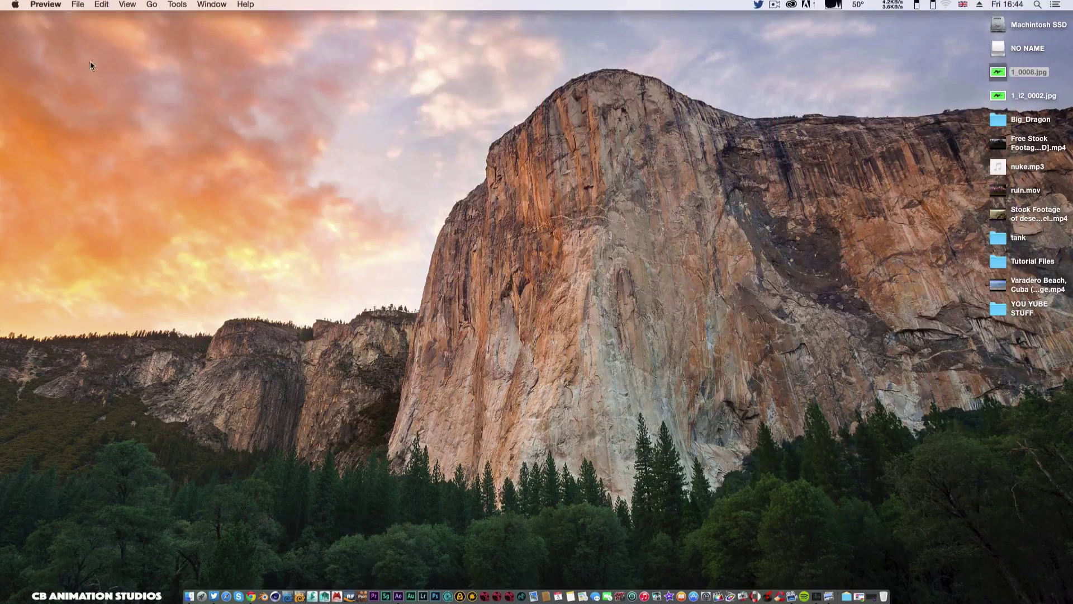
# Step: In After Effects, import 'Stock Footage of desert hillsides in Israel..mp4' into the project
pyautogui.click(402, 584)
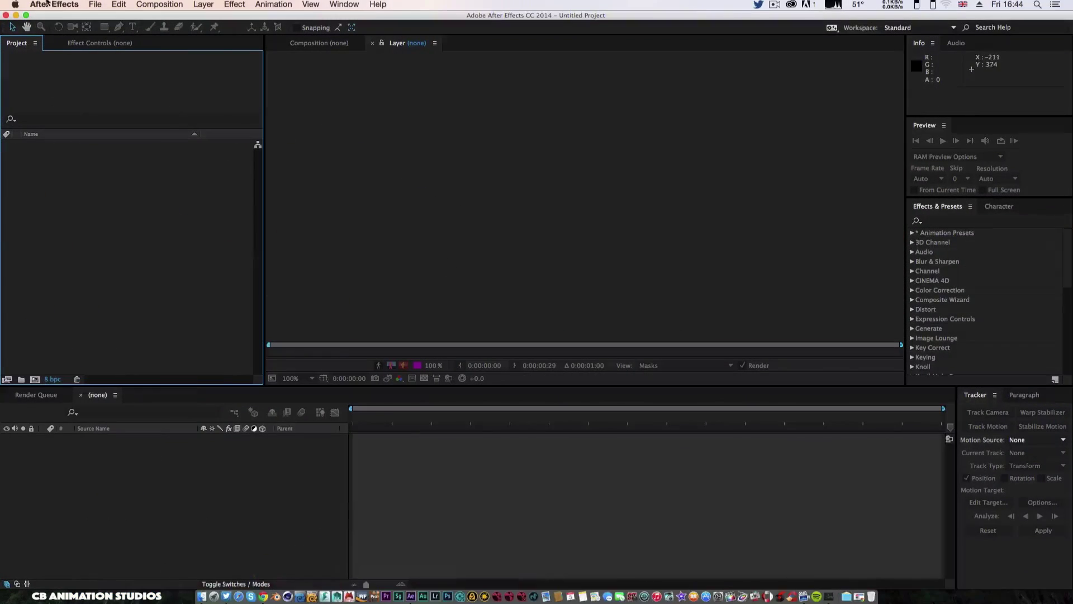
pyautogui.click(94, 4)
pyautogui.moveTo(167, 138)
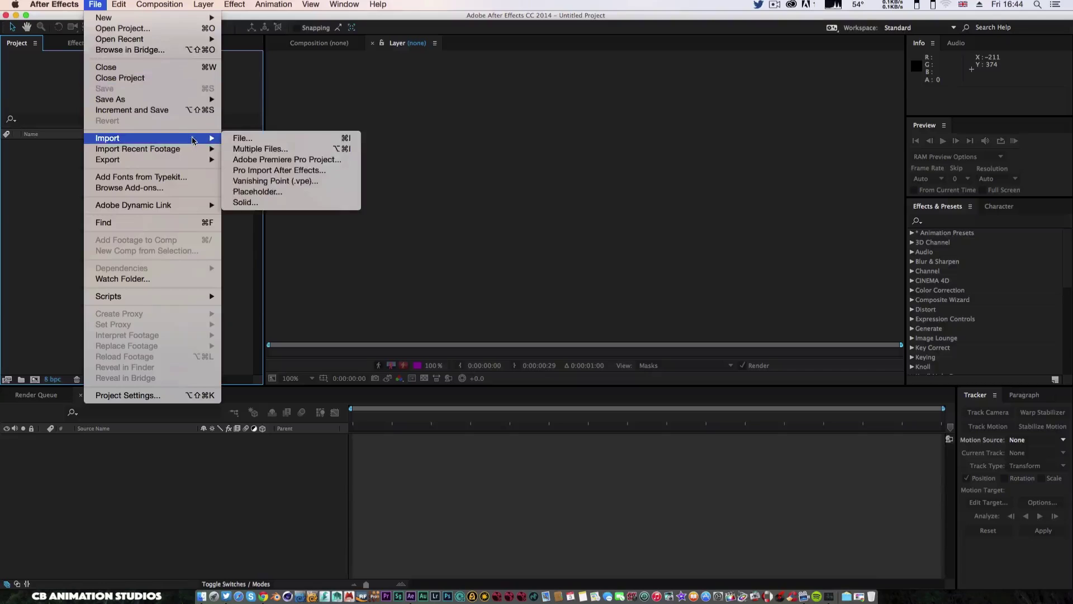
pyautogui.click(241, 138)
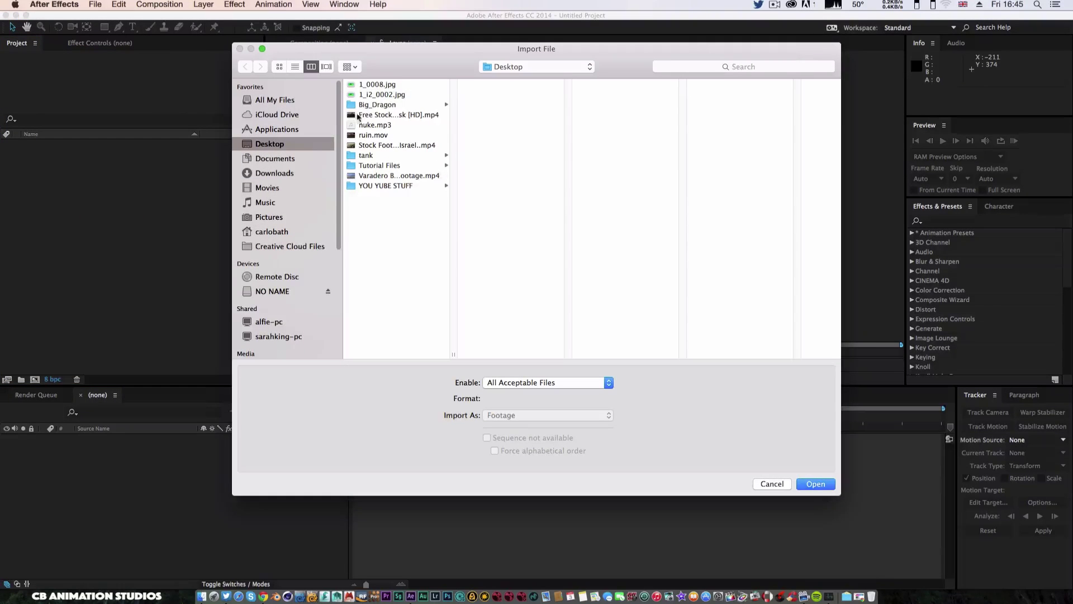
pyautogui.click(371, 146)
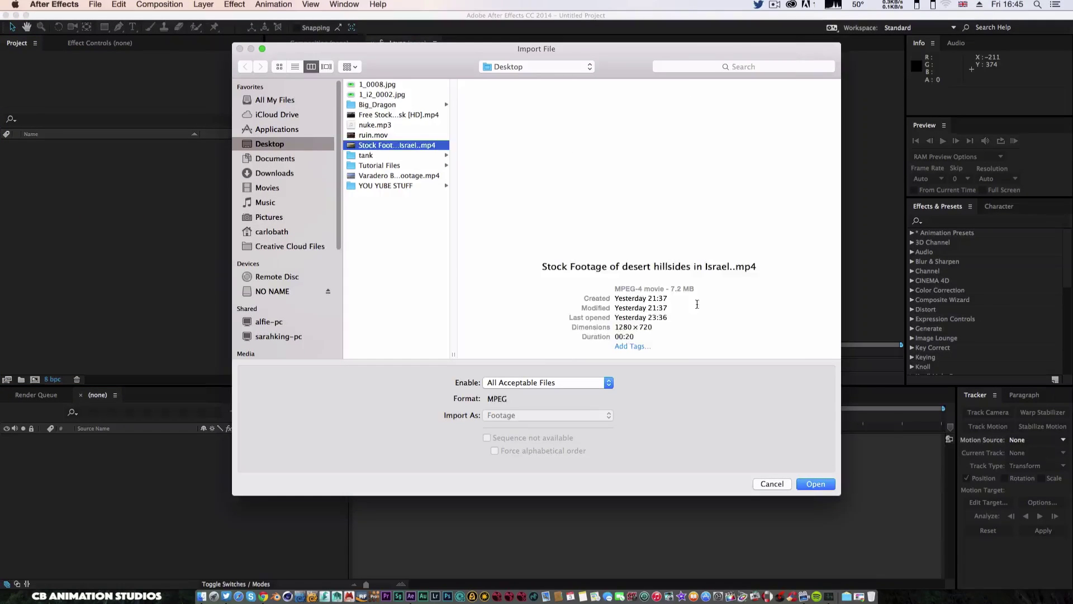
pyautogui.click(820, 483)
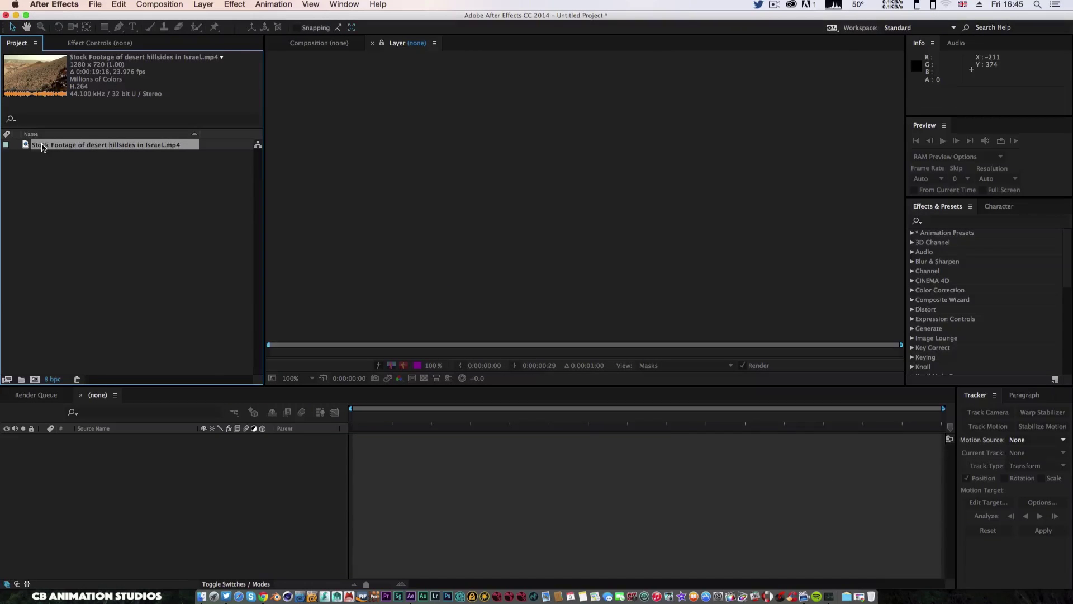
pyautogui.click(34, 379)
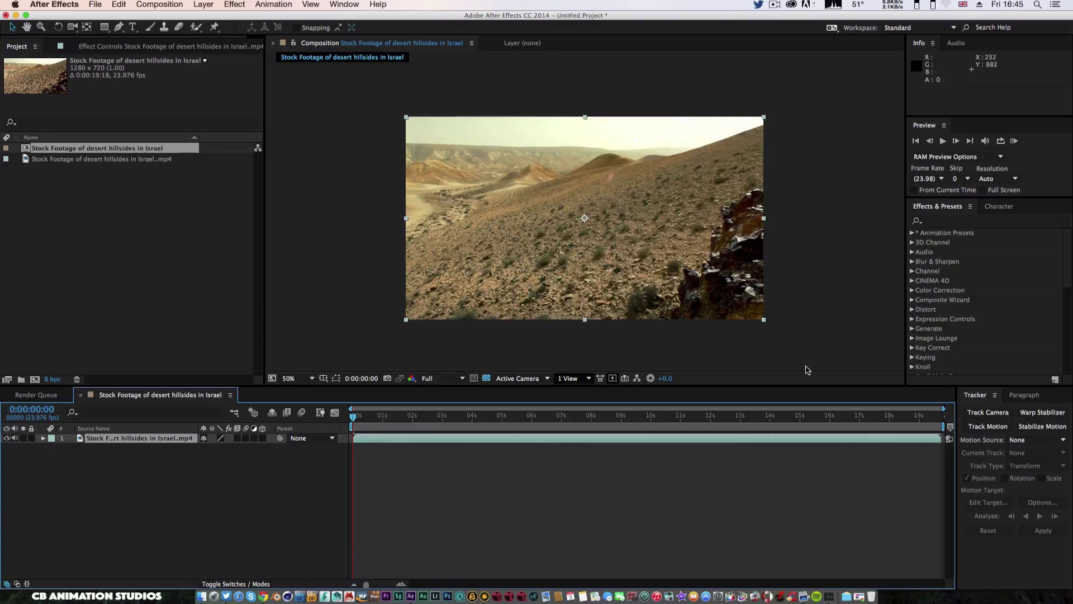
# Step: RAM-preview all 474 frames of the desert hillsides comp in real time, then stop
pyautogui.click(1015, 142)
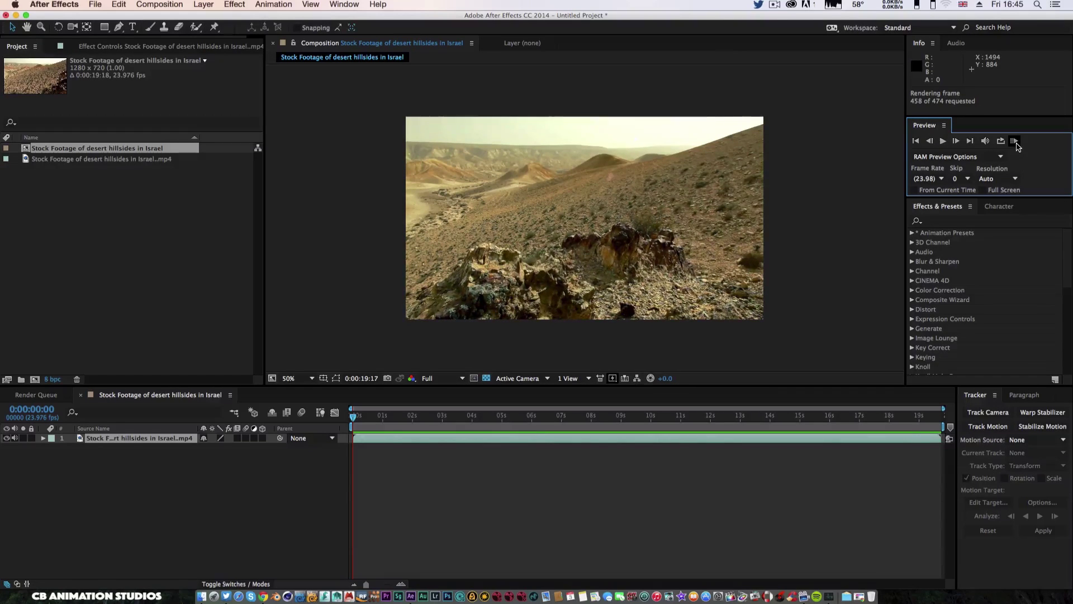
pyautogui.click(943, 140)
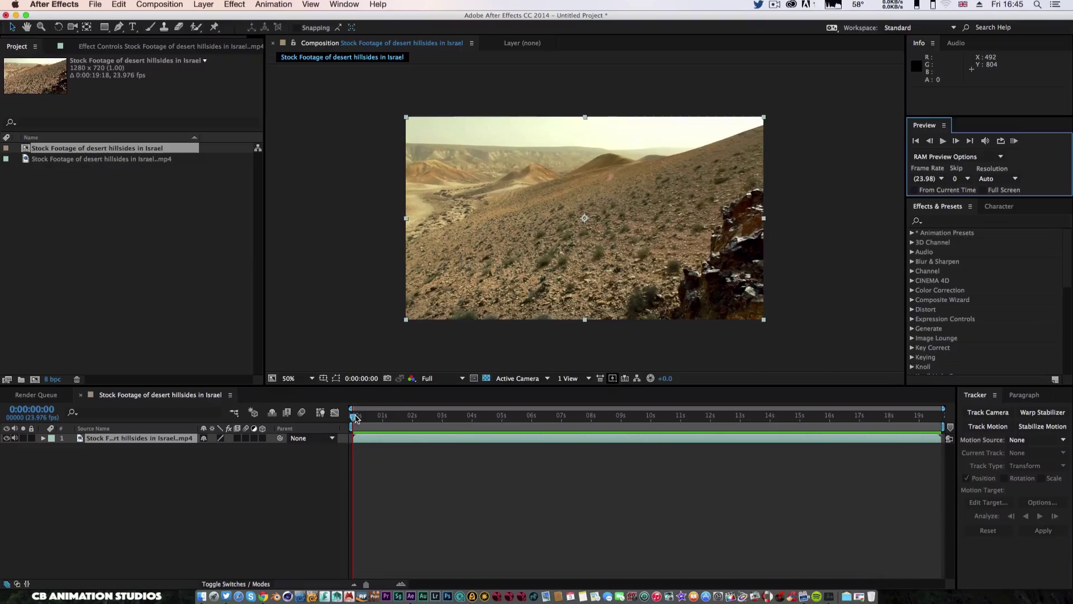
# Step: Start the work area at 0:00:12:03 and trim the comp to it, leaving 0:00:07:16
pyautogui.moveTo(355, 418); pyautogui.dragTo(721, 445)
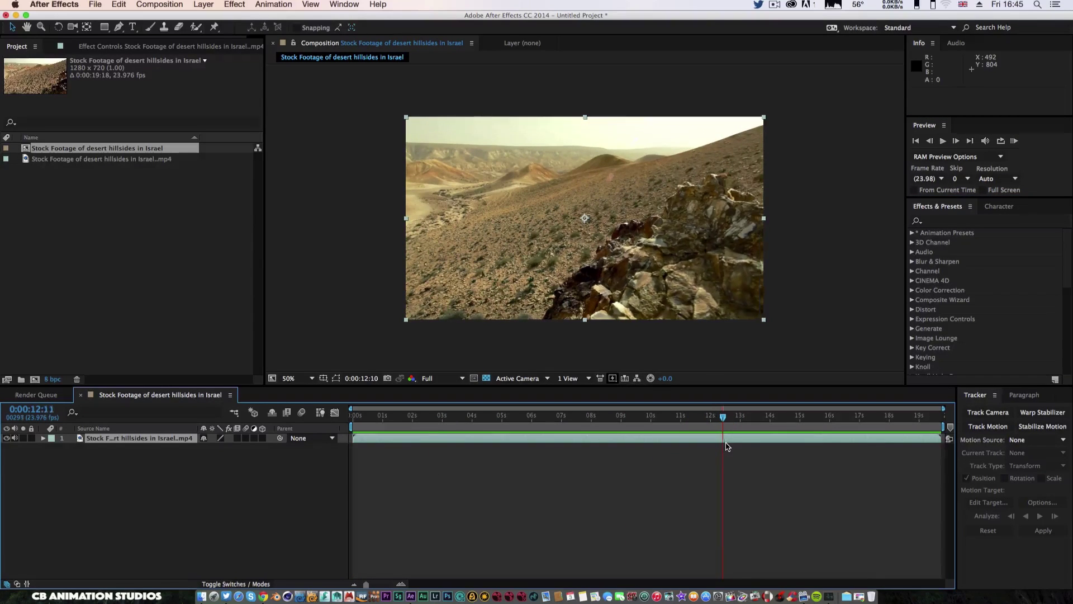
pyautogui.moveTo(726, 445)
pyautogui.mouseDown()
pyautogui.moveTo(812, 445)
pyautogui.moveTo(740, 445)
pyautogui.mouseUp()
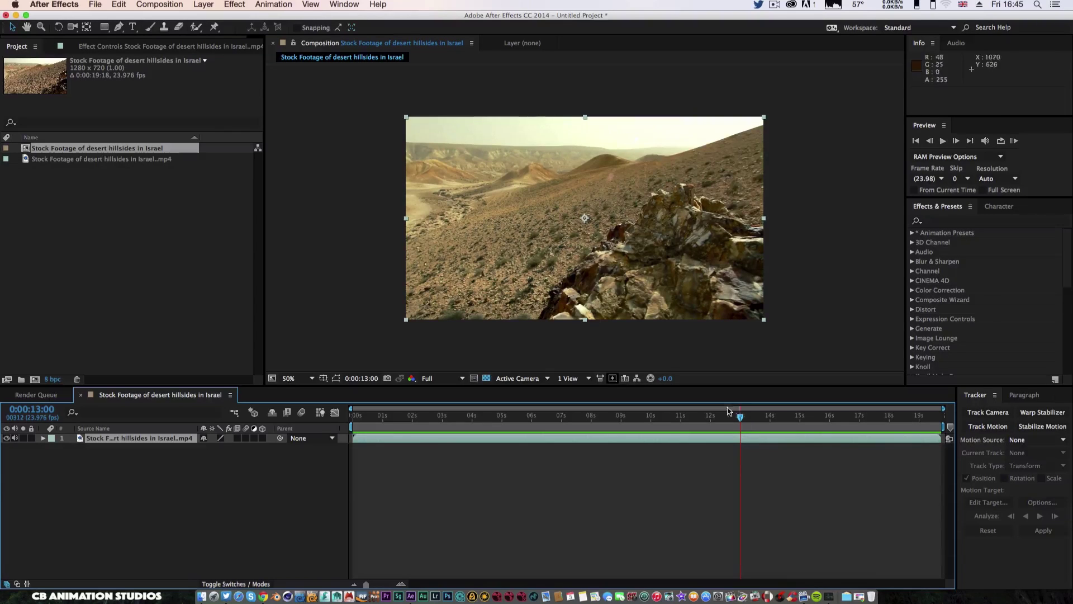
pyautogui.click(733, 416)
pyautogui.moveTo(733, 418); pyautogui.dragTo(713, 418)
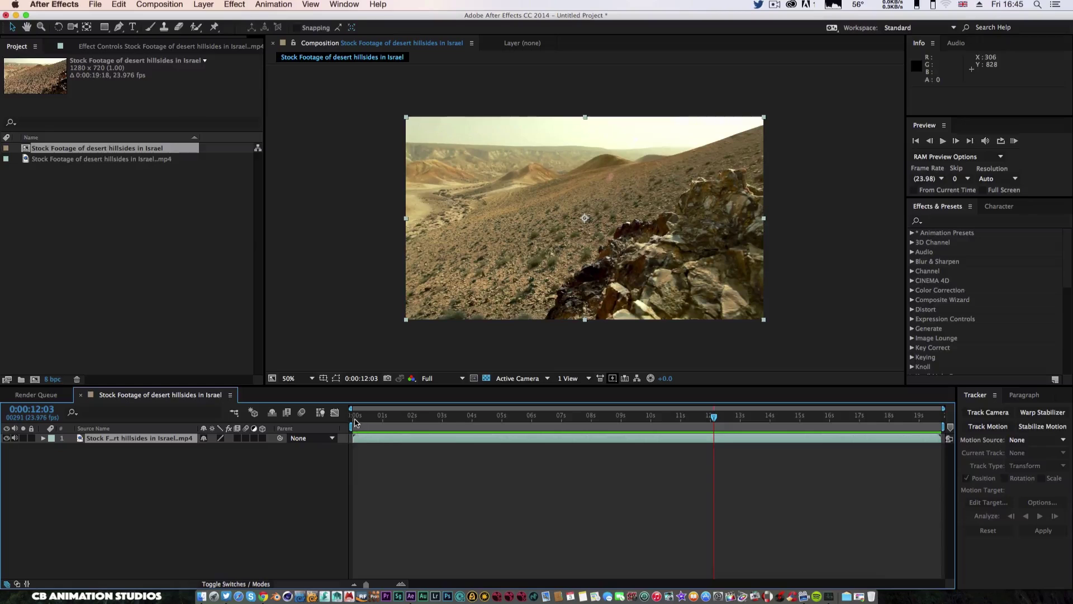
pyautogui.moveTo(350, 427); pyautogui.dragTo(713, 428)
pyautogui.rightClick(722, 428)
pyautogui.click(741, 459)
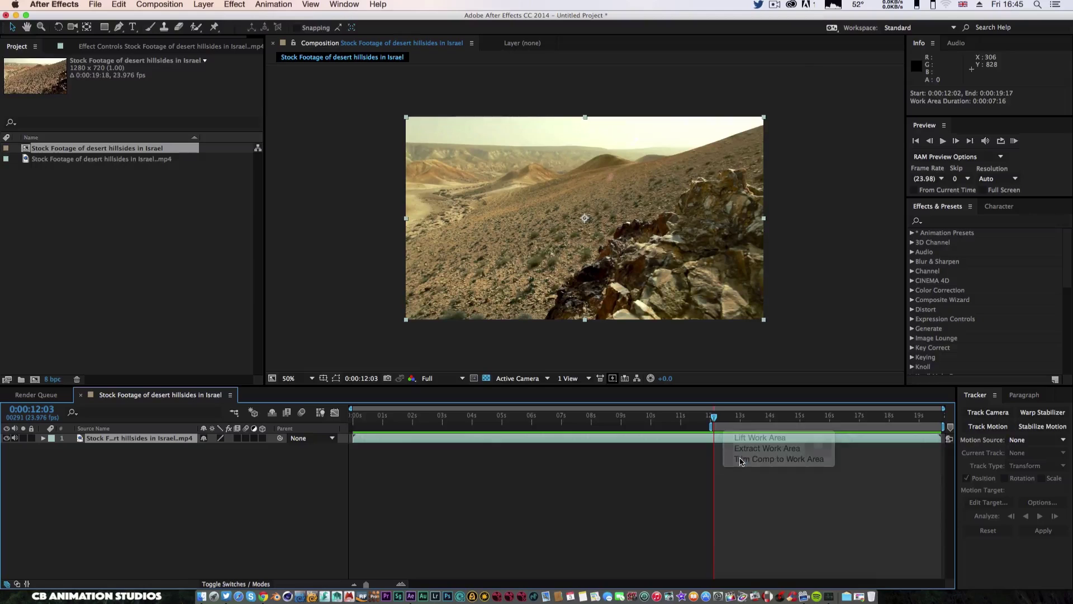
pyautogui.click(166, 444)
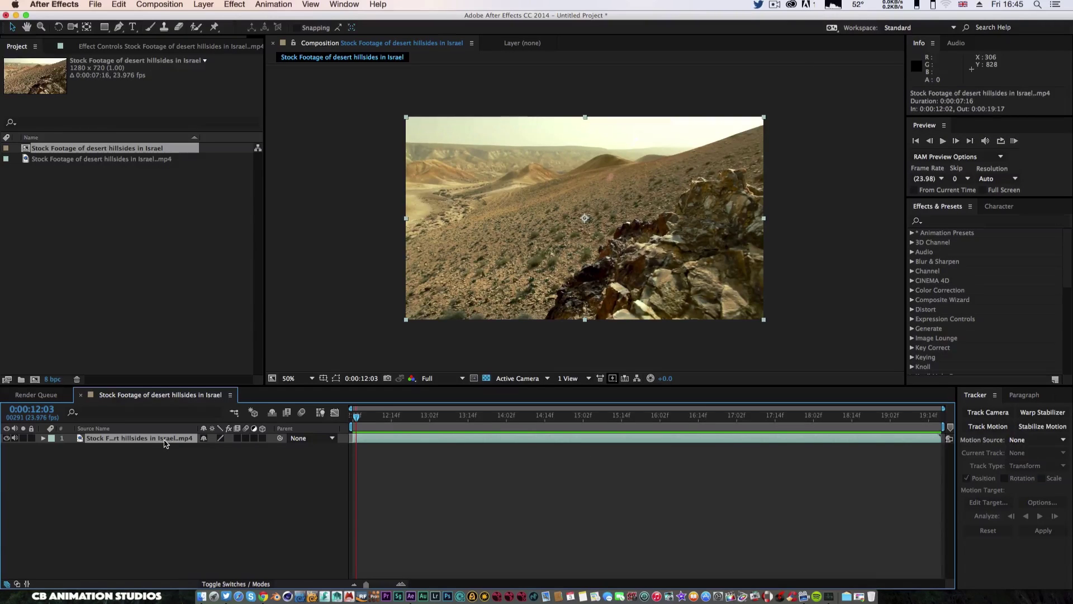
pyautogui.click(267, 5)
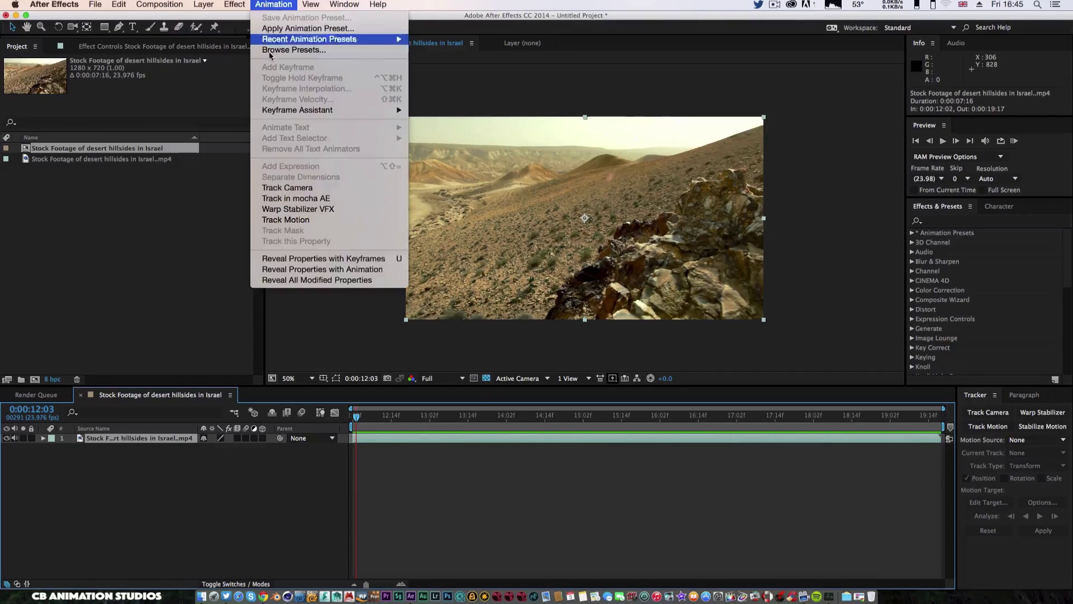
# Step: Start motion tracking on the footage and place Track Point 1 on the rock's peak
pyautogui.click(296, 220)
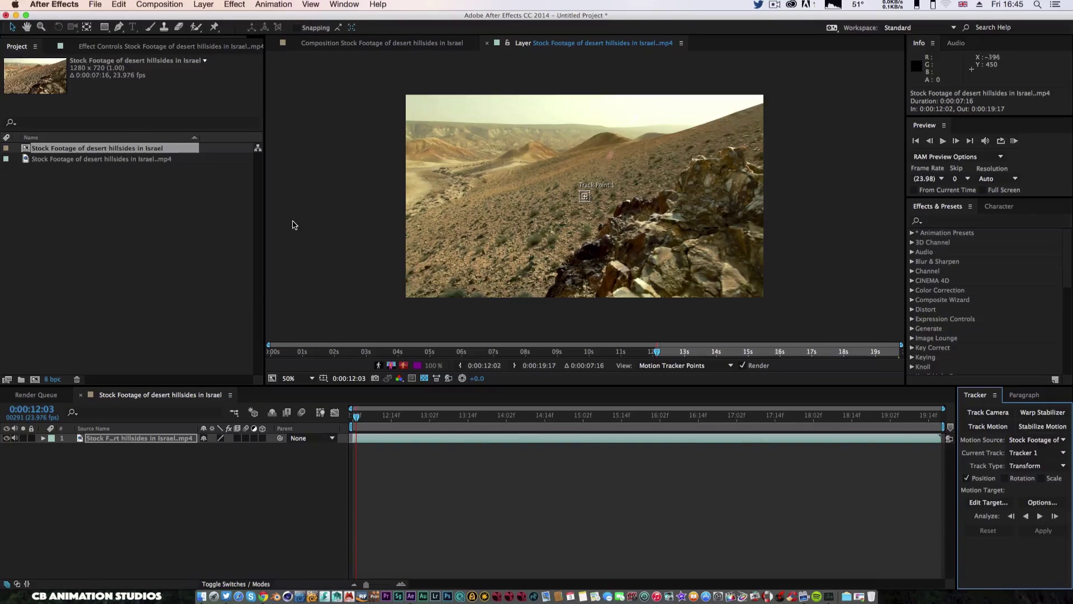
pyautogui.press('.')
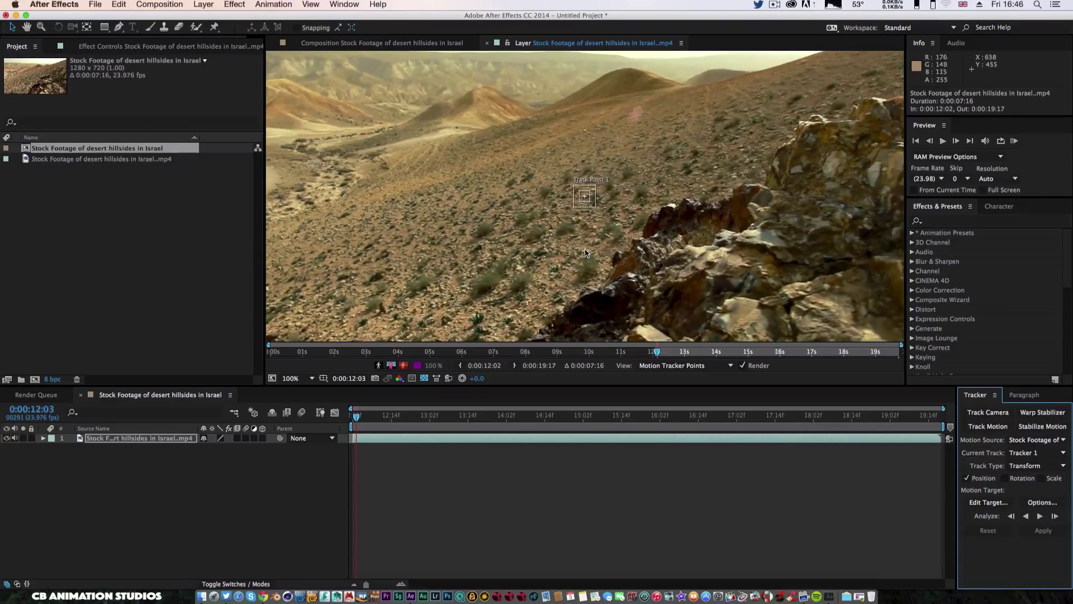
pyautogui.moveTo(661, 226); pyautogui.dragTo(583, 235)
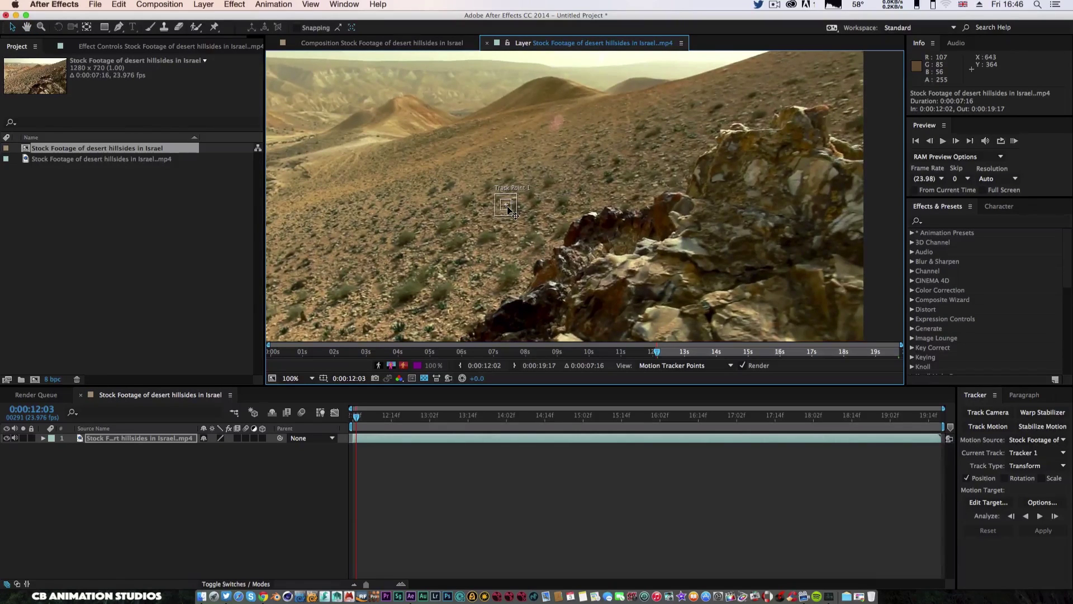
pyautogui.moveTo(507, 208); pyautogui.dragTo(825, 111)
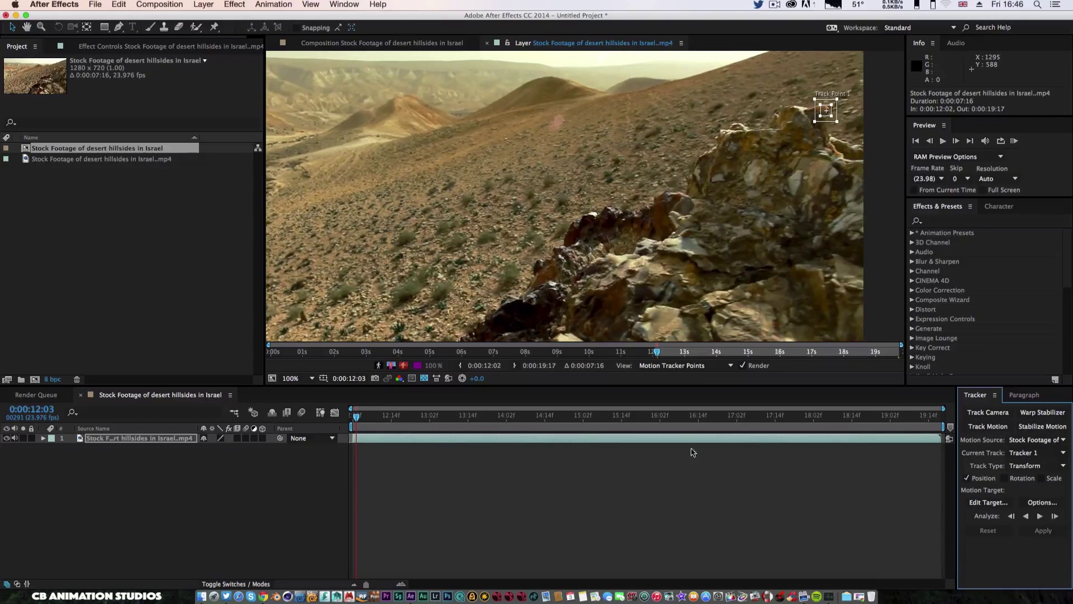
# Step: Add a new Null Object layer to the composition
pyautogui.rightClick(112, 472)
pyautogui.moveTo(141, 475)
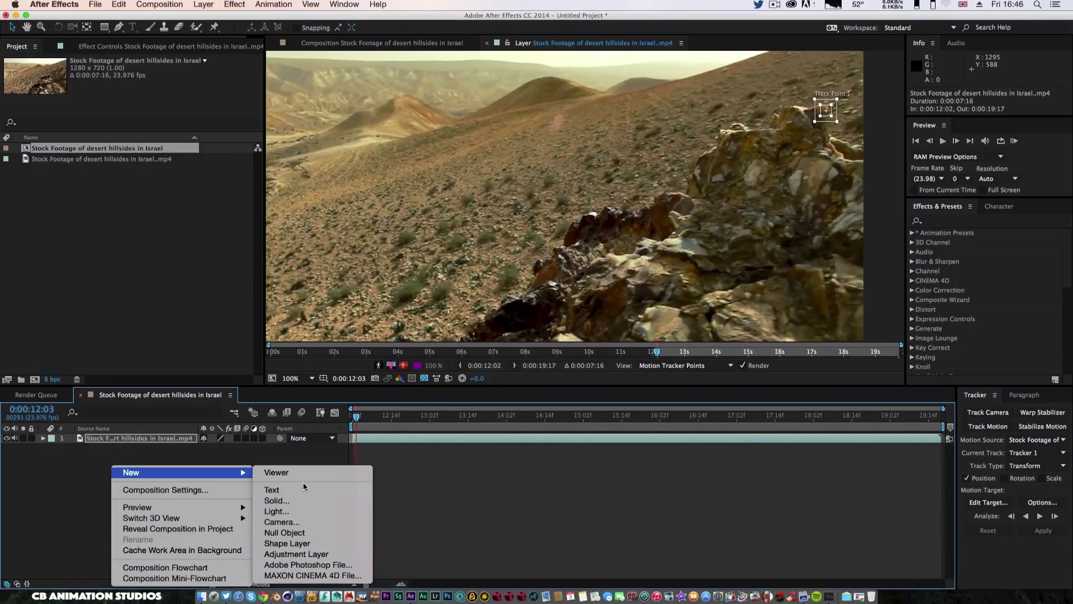
pyautogui.click(287, 532)
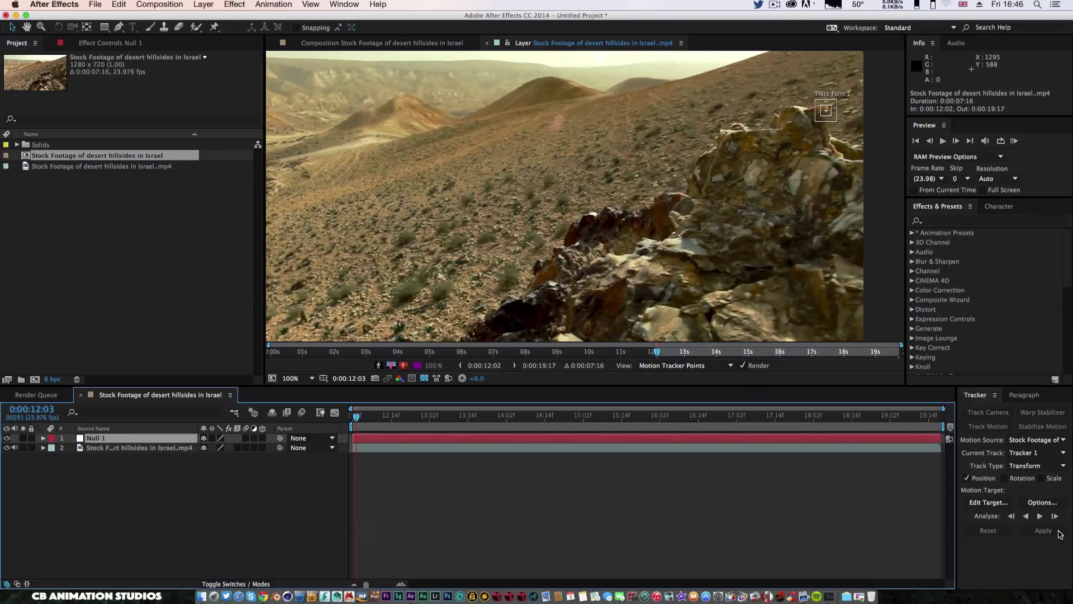
# Step: Set Null 1 as the motion target and analyse the track forward to 0:00:19:17
pyautogui.click(1003, 502)
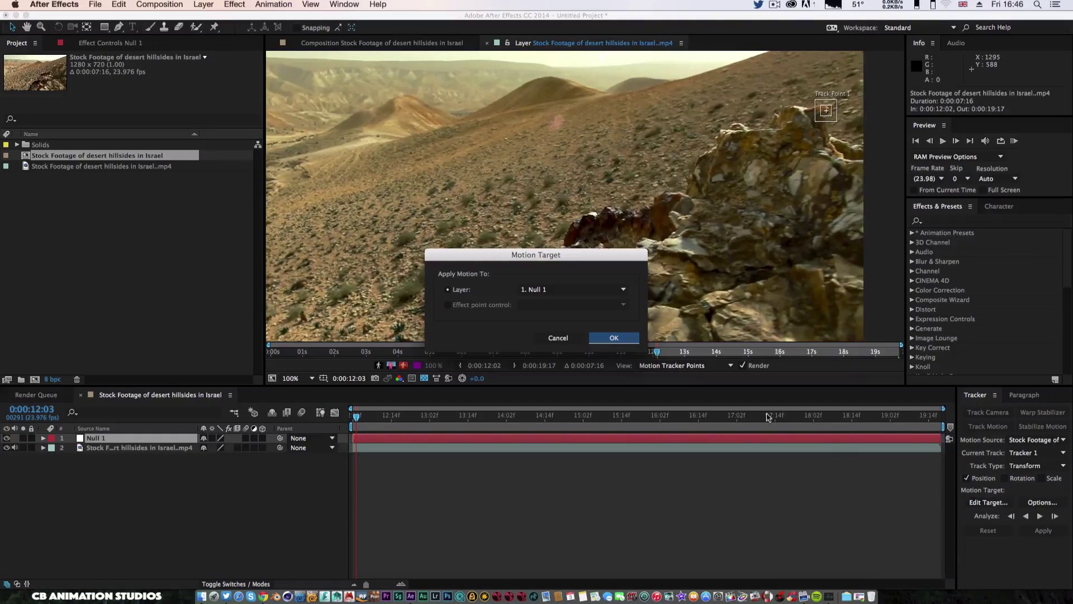
pyautogui.click(613, 337)
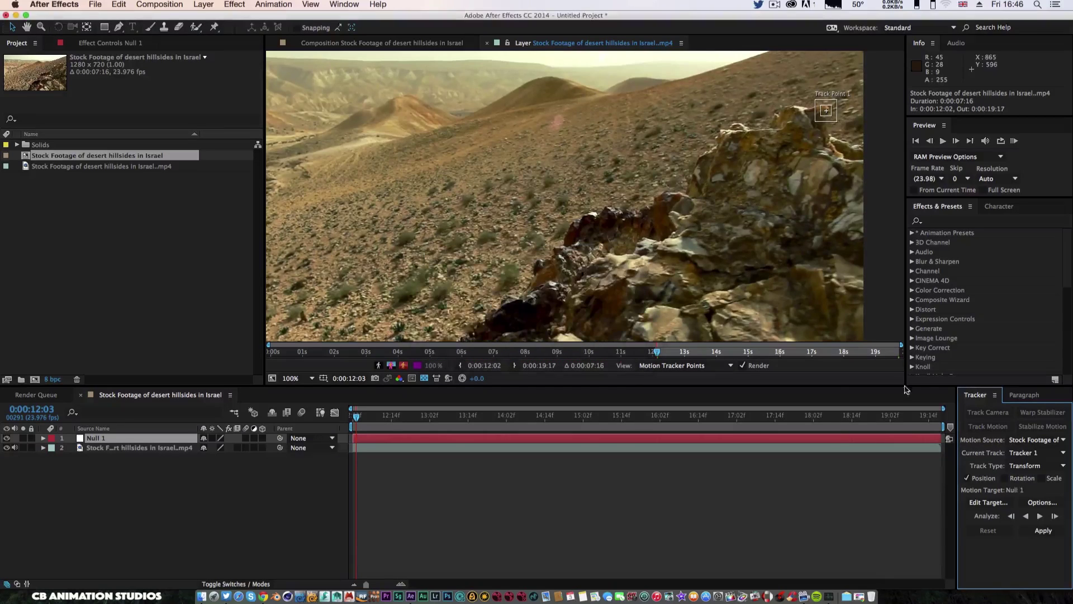
pyautogui.click(1041, 516)
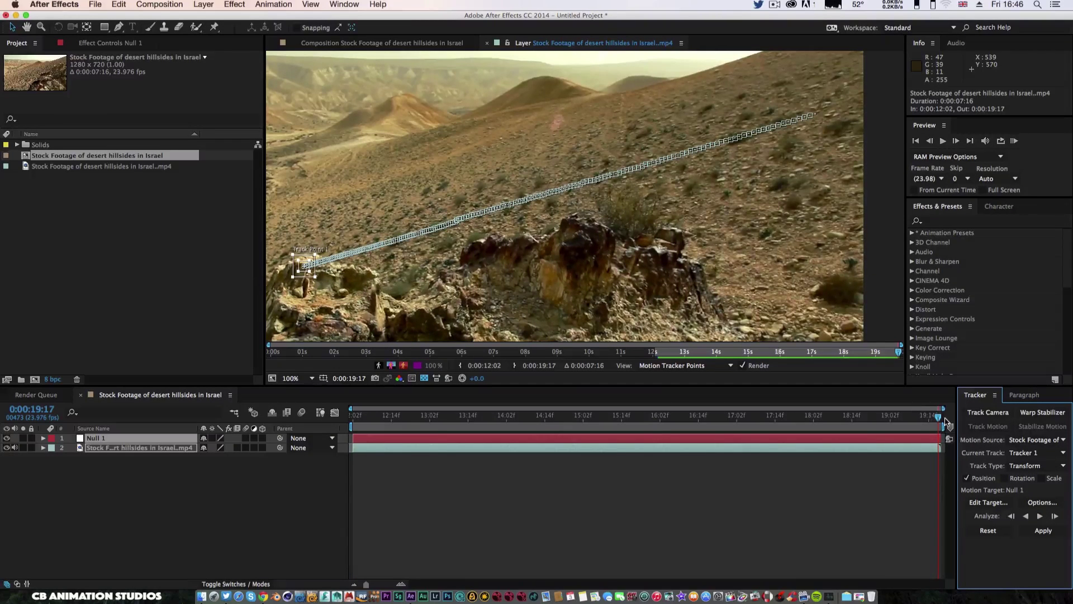
# Step: Apply Tracker 1's motion to Null 1 in X and Y, then collapse the footage layer's properties
pyautogui.click(1032, 532)
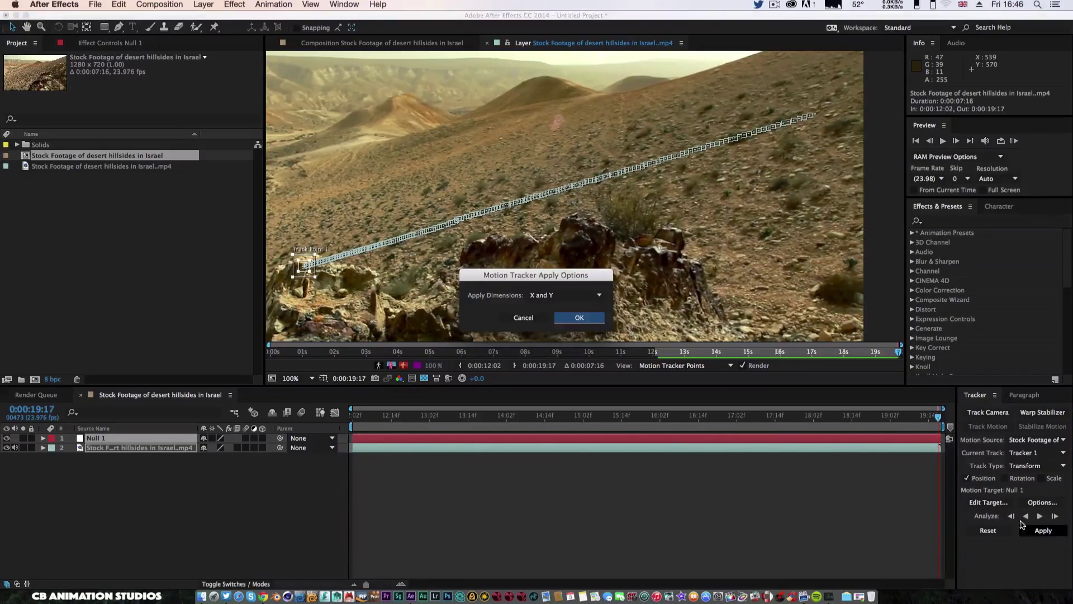
pyautogui.click(566, 318)
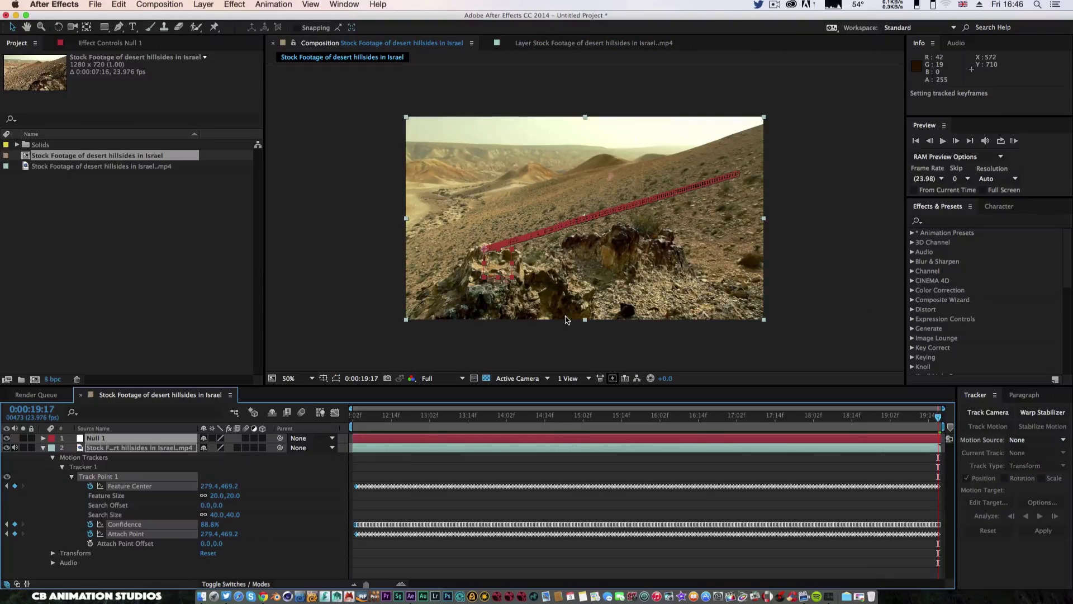
pyautogui.click(371, 47)
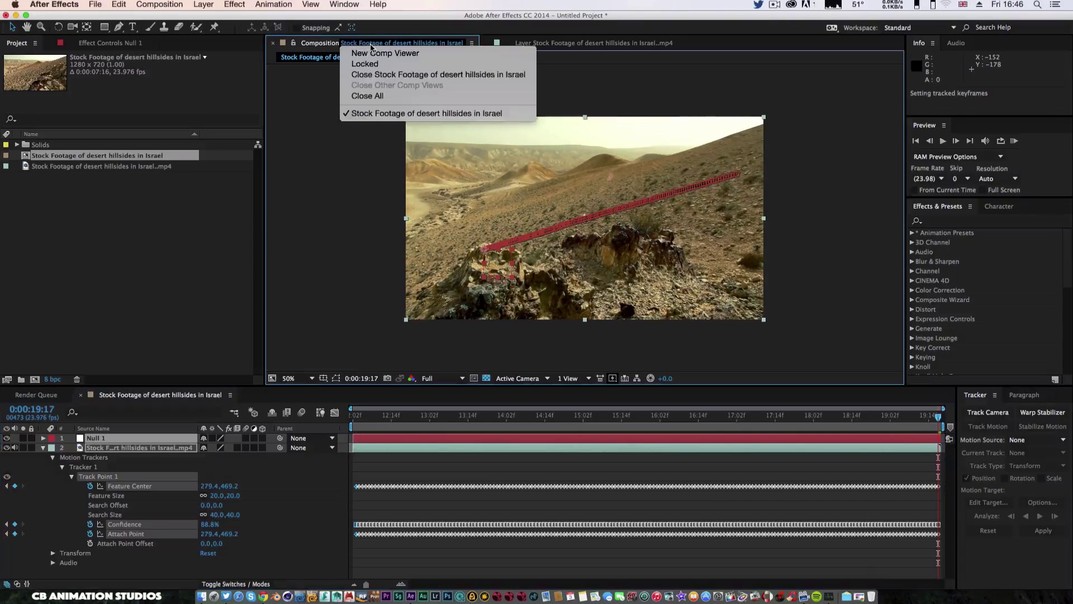
pyautogui.click(307, 84)
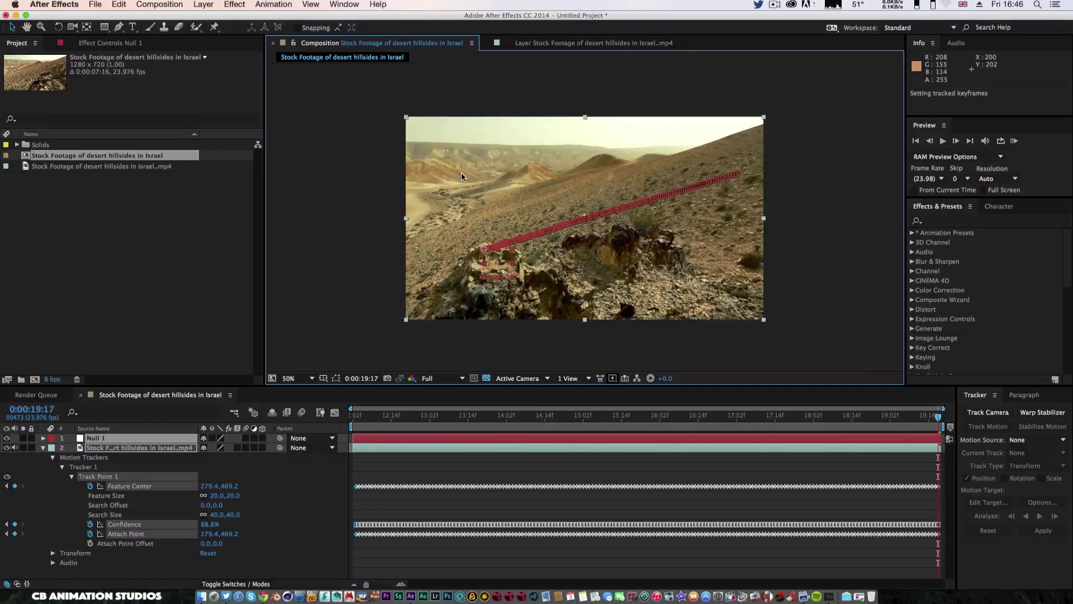
pyautogui.scroll(2, 461, 172)
pyautogui.scroll(-2, 461, 173)
pyautogui.click(44, 448)
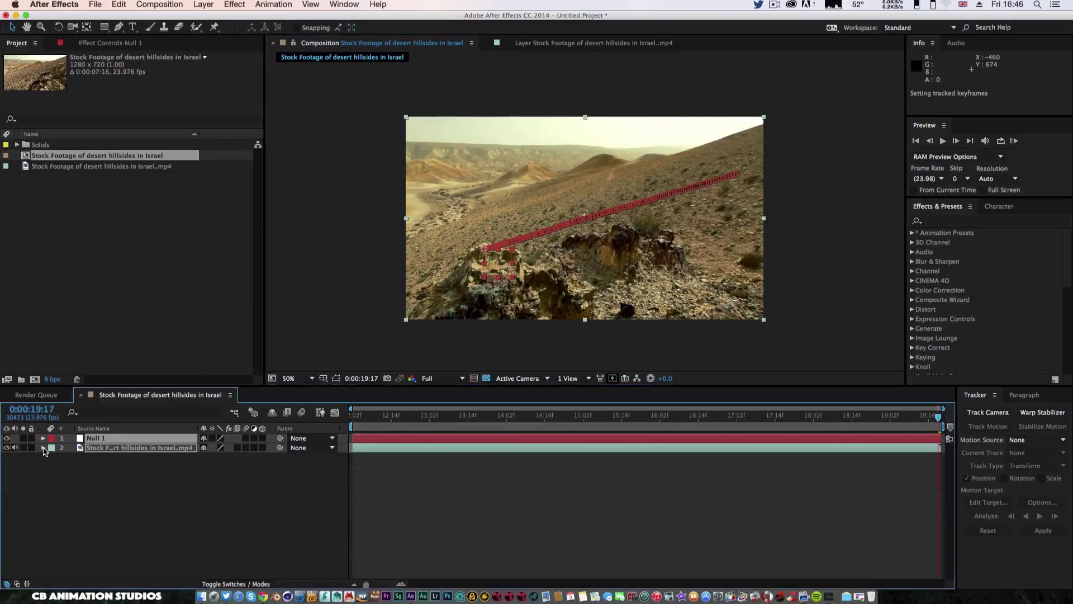
# Step: Import 1_0008.jpg from the Desktop and place it in the timeline above the desert footage
pyautogui.click(94, 6)
pyautogui.moveTo(184, 138)
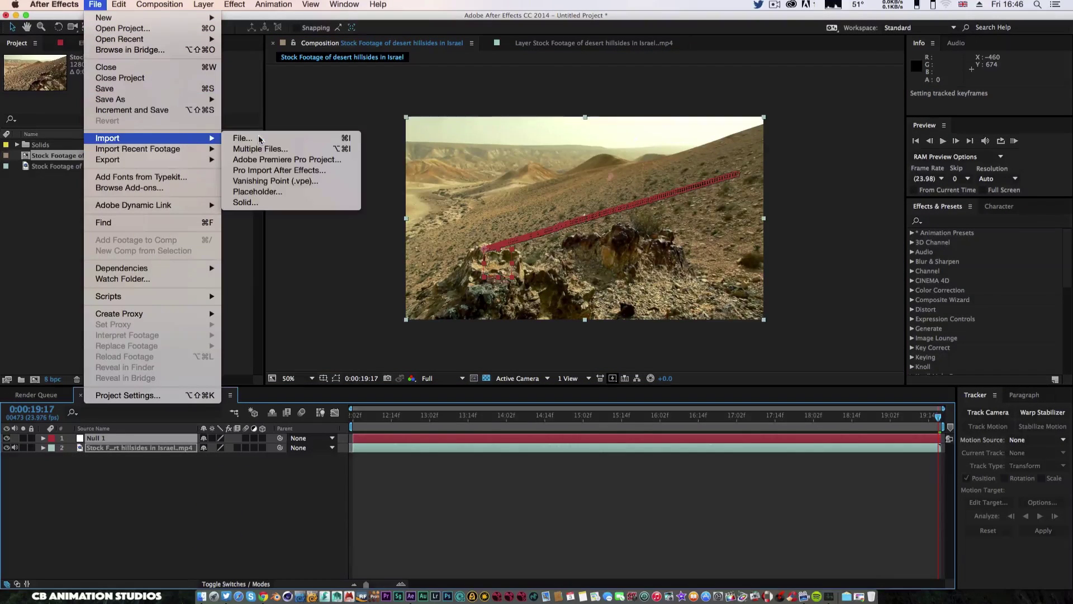
pyautogui.click(258, 138)
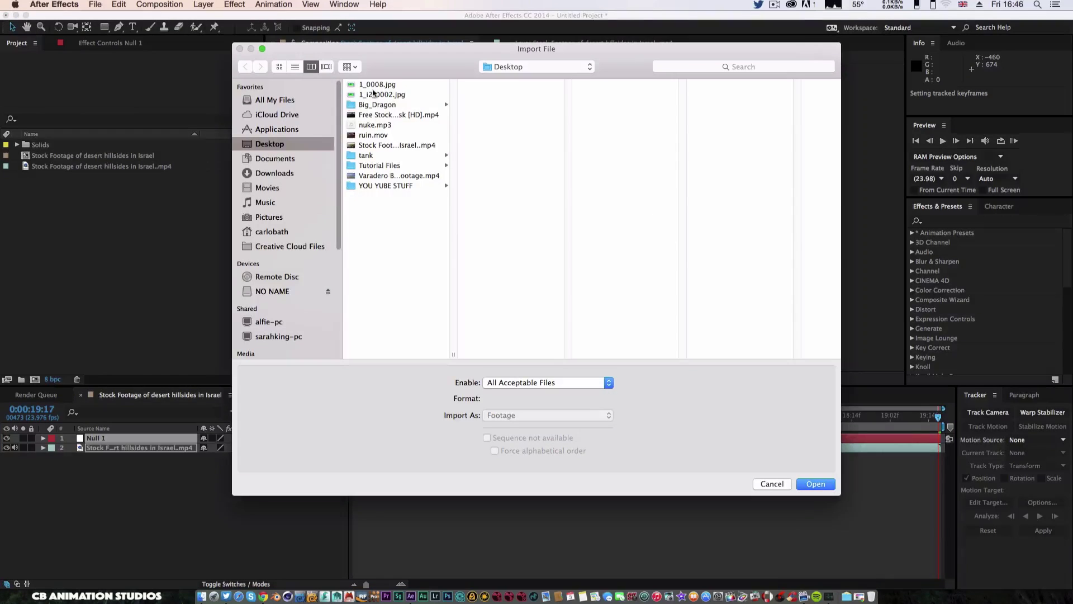
pyautogui.click(376, 86)
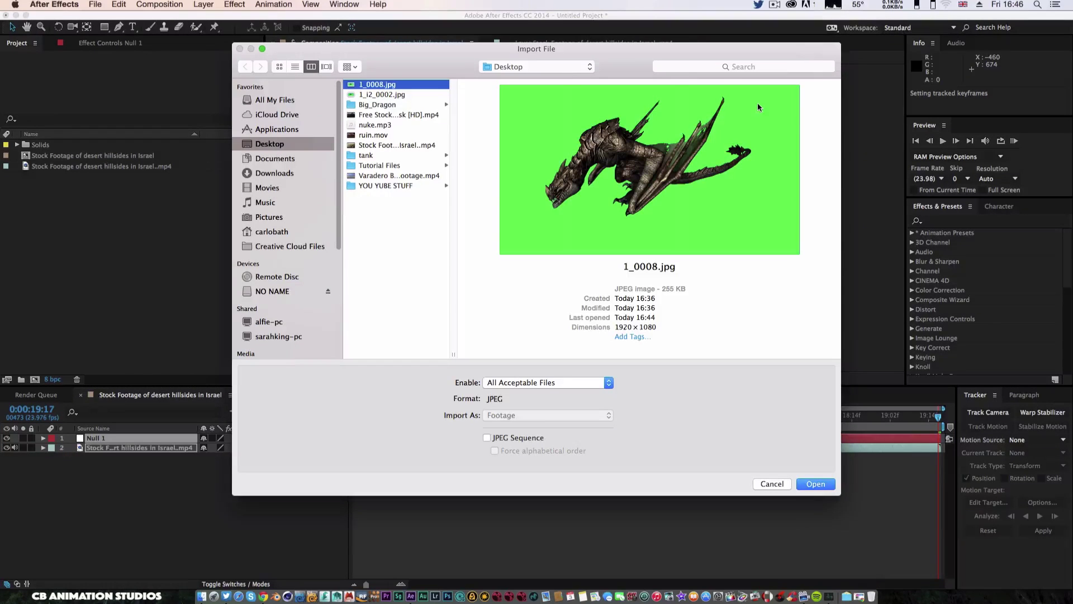
pyautogui.click(815, 483)
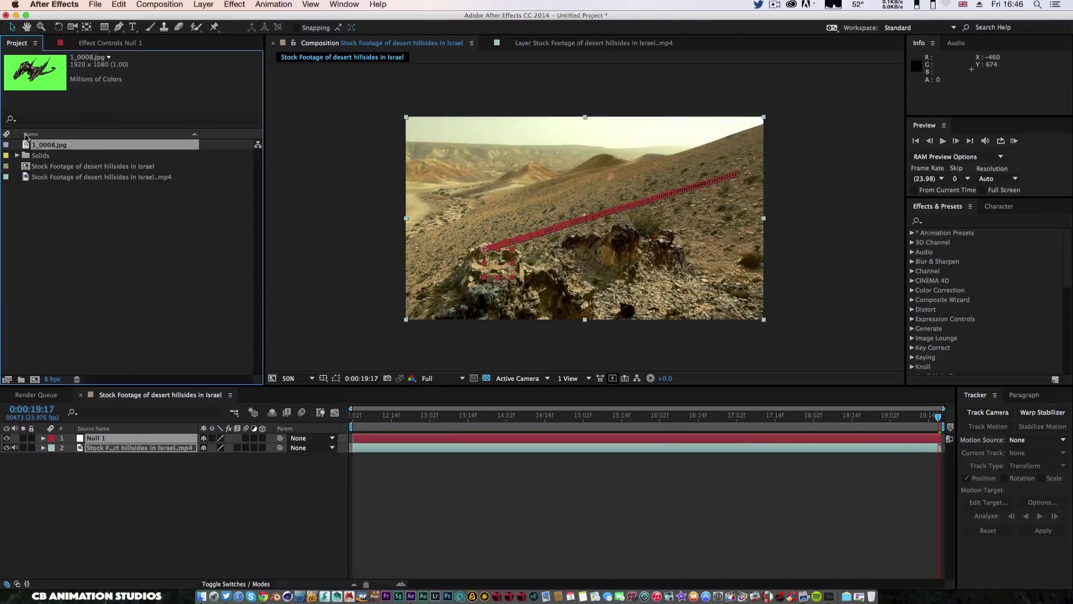
pyautogui.moveTo(49, 150); pyautogui.dragTo(101, 448)
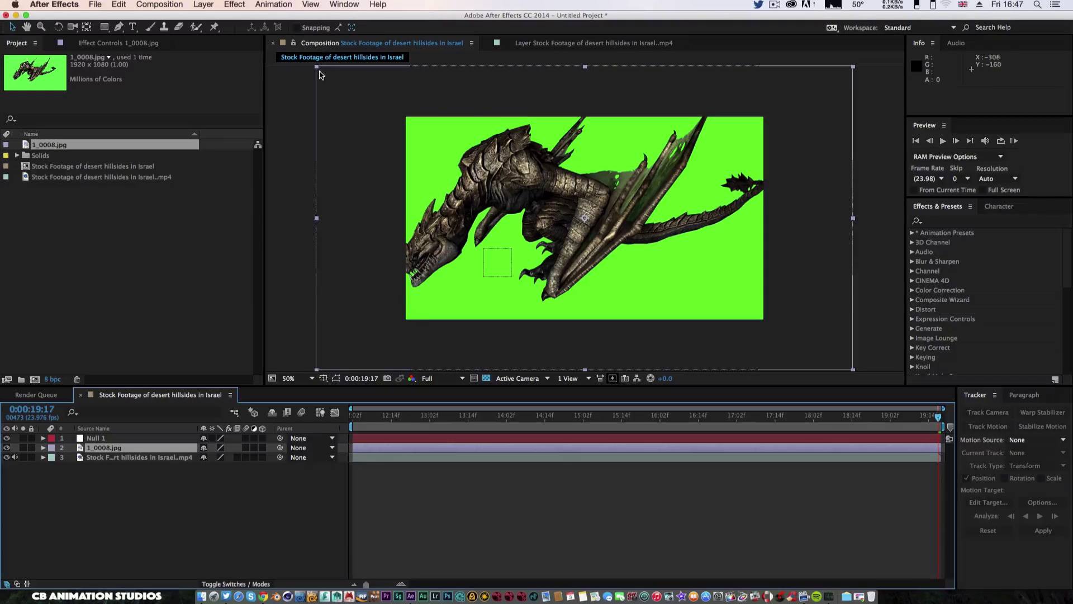
# Step: Shrink the dragon, key out its green with Keylight (1.2), and move it onto the rock at 392, 340
pyautogui.moveTo(317, 67); pyautogui.dragTo(402, 122)
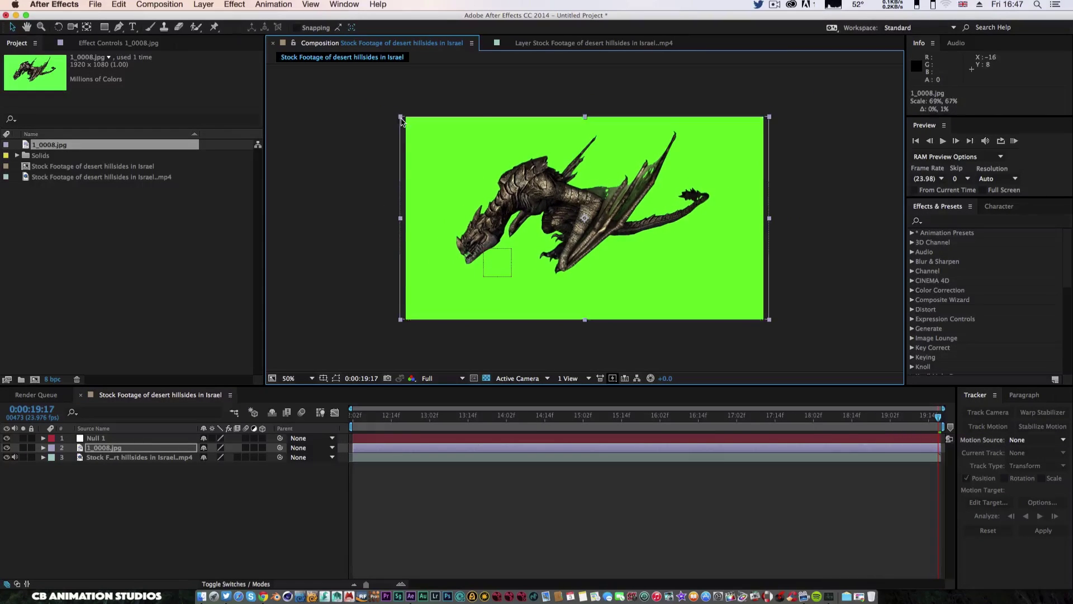
pyautogui.rightClick(105, 448)
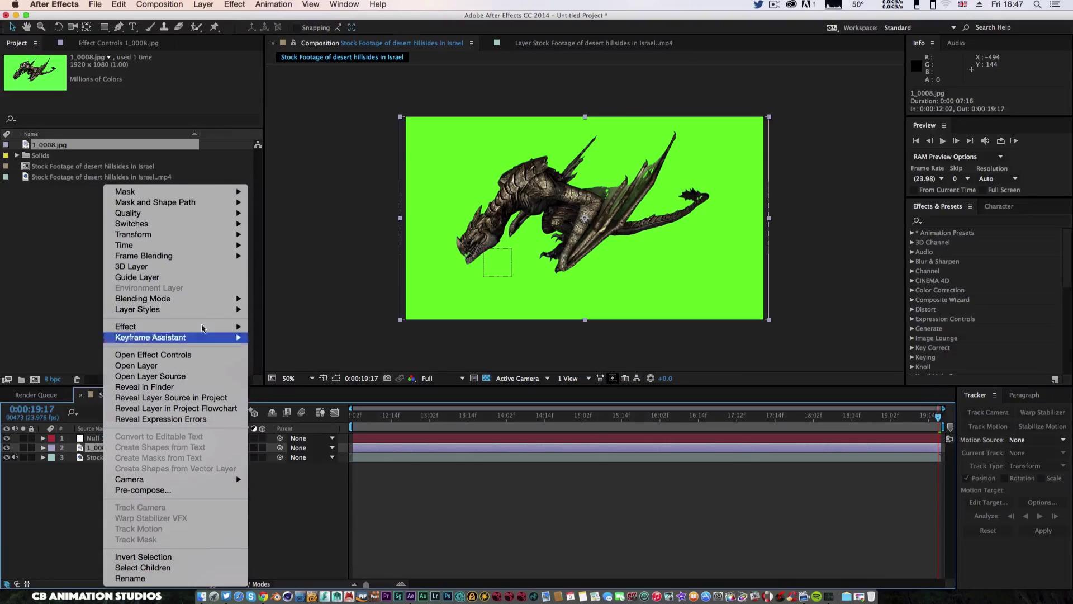
pyautogui.moveTo(209, 329)
pyautogui.moveTo(358, 325)
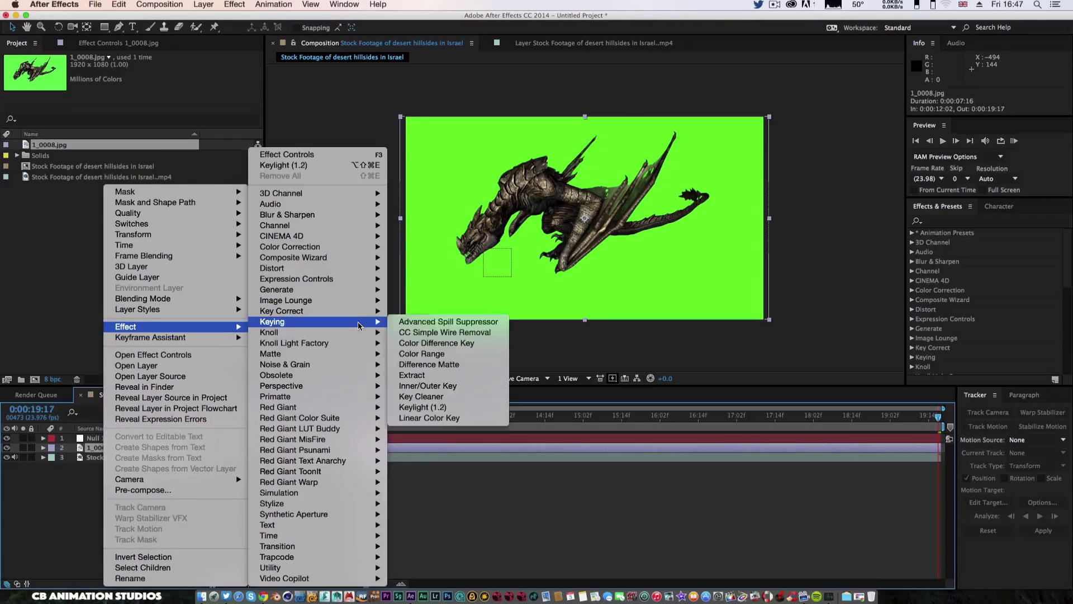
pyautogui.click(449, 409)
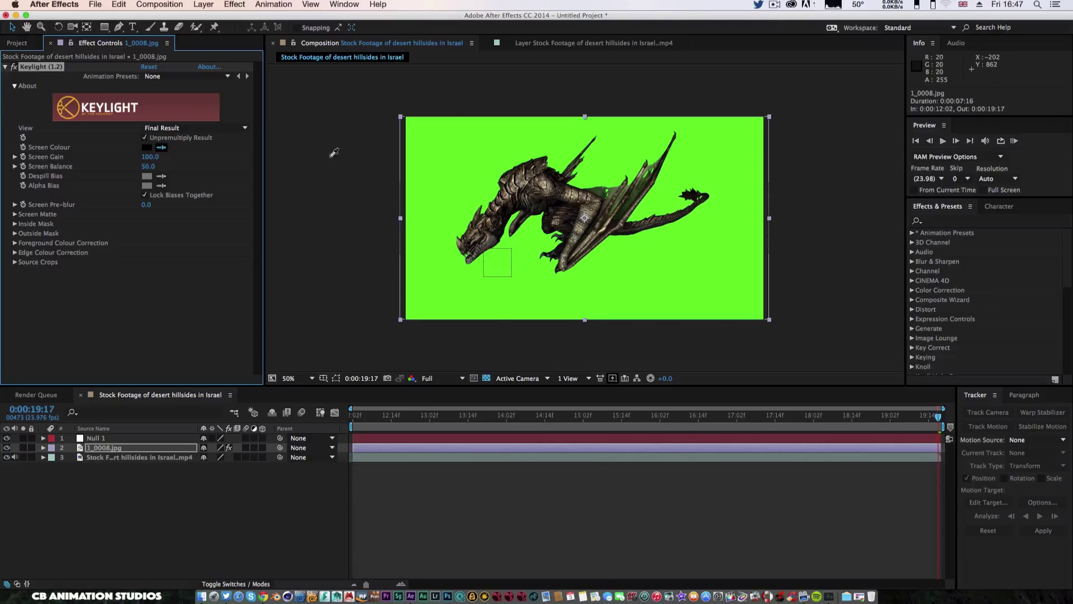
pyautogui.click(484, 152)
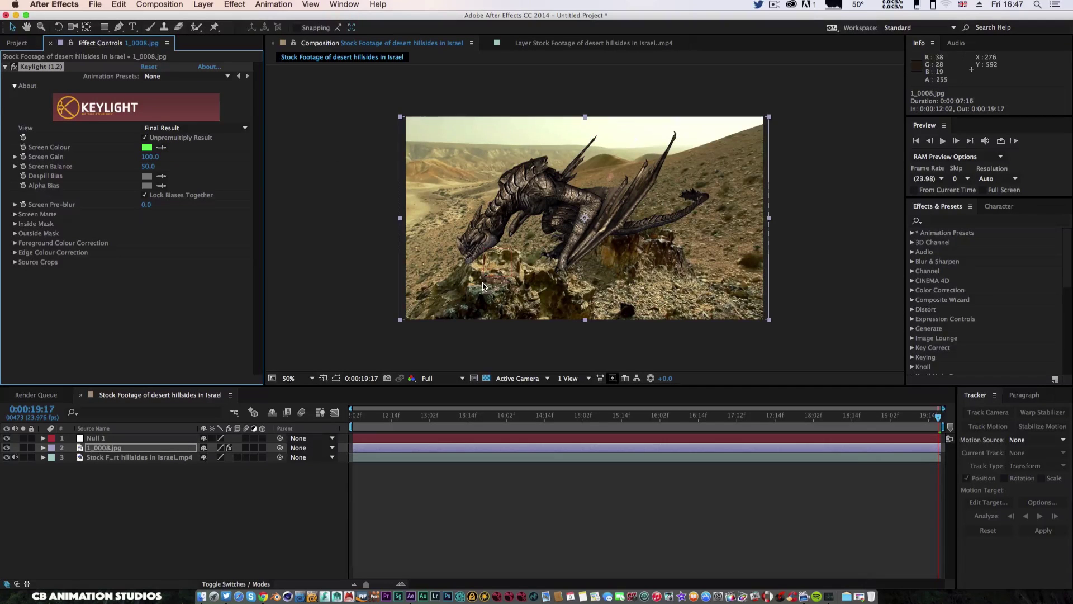
pyautogui.click(108, 451)
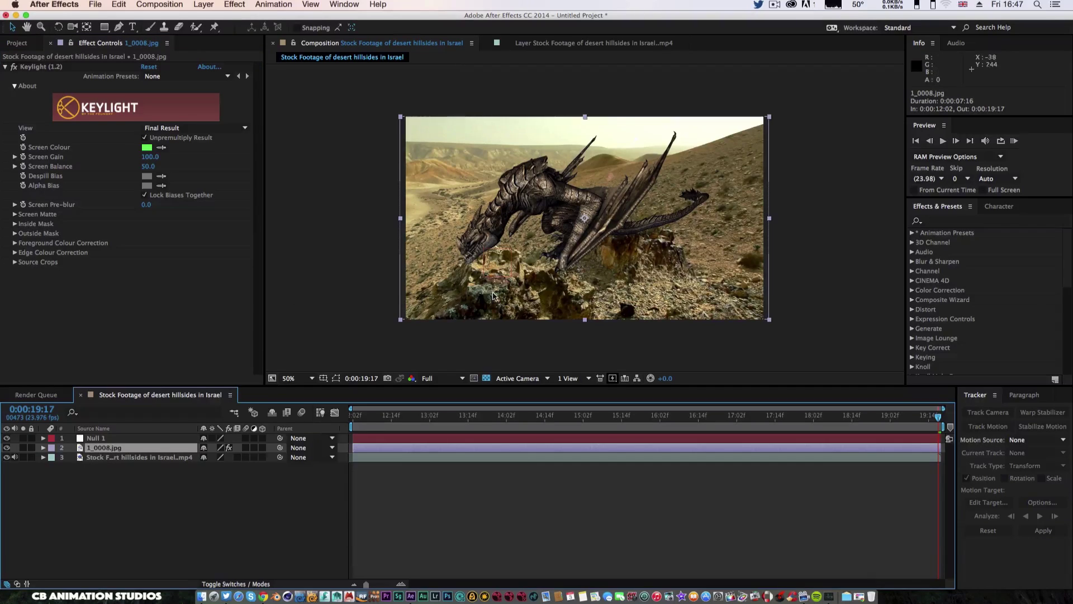
pyautogui.moveTo(565, 241); pyautogui.dragTo(496, 235)
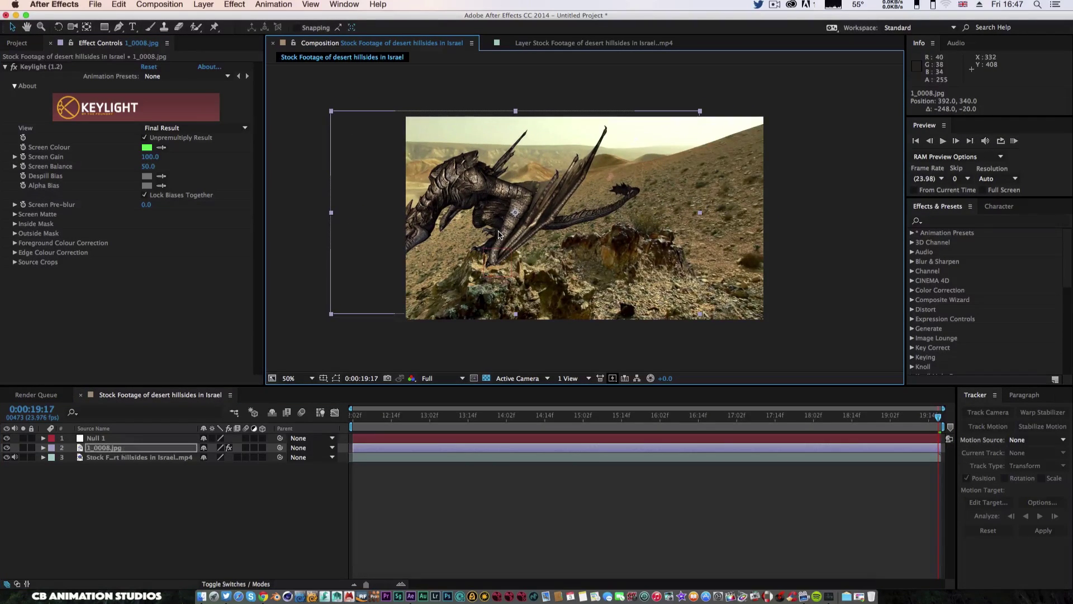
# Step: Make Null 1 a 3D layer and parent the dragon layer 1_0008.jpg to Null 1
pyautogui.click(264, 438)
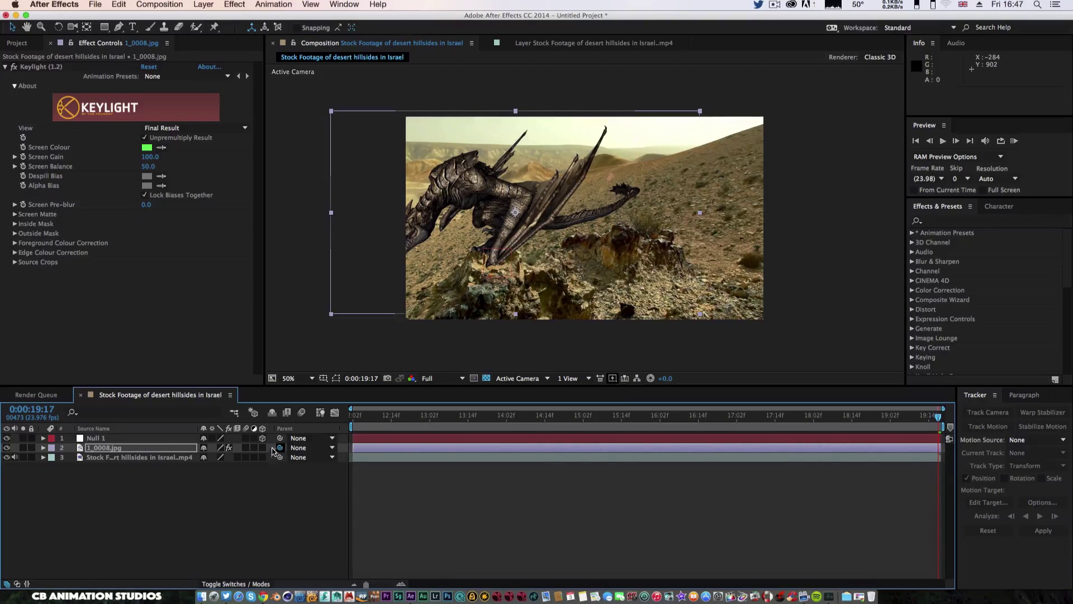
pyautogui.moveTo(280, 447); pyautogui.dragTo(135, 442)
pyautogui.moveTo(938, 419); pyautogui.dragTo(353, 401)
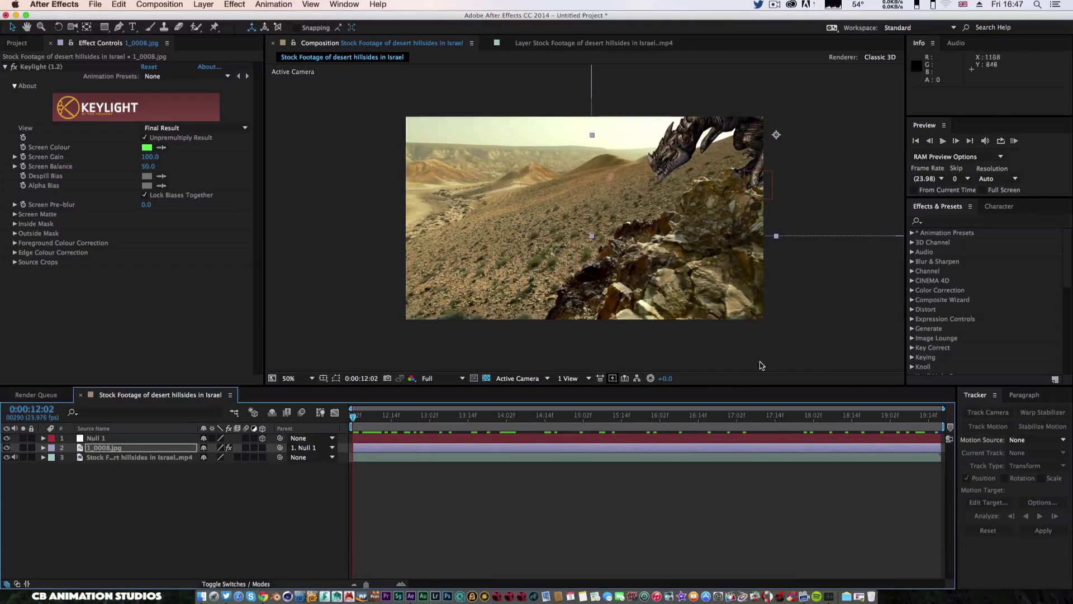
pyautogui.click(943, 142)
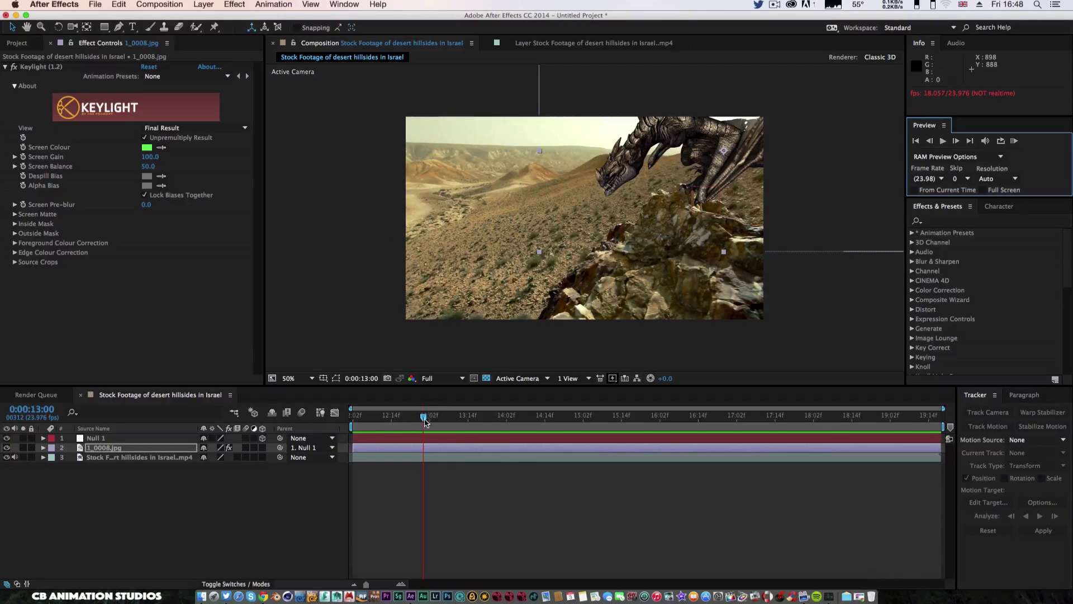
pyautogui.moveTo(424, 418); pyautogui.dragTo(688, 442)
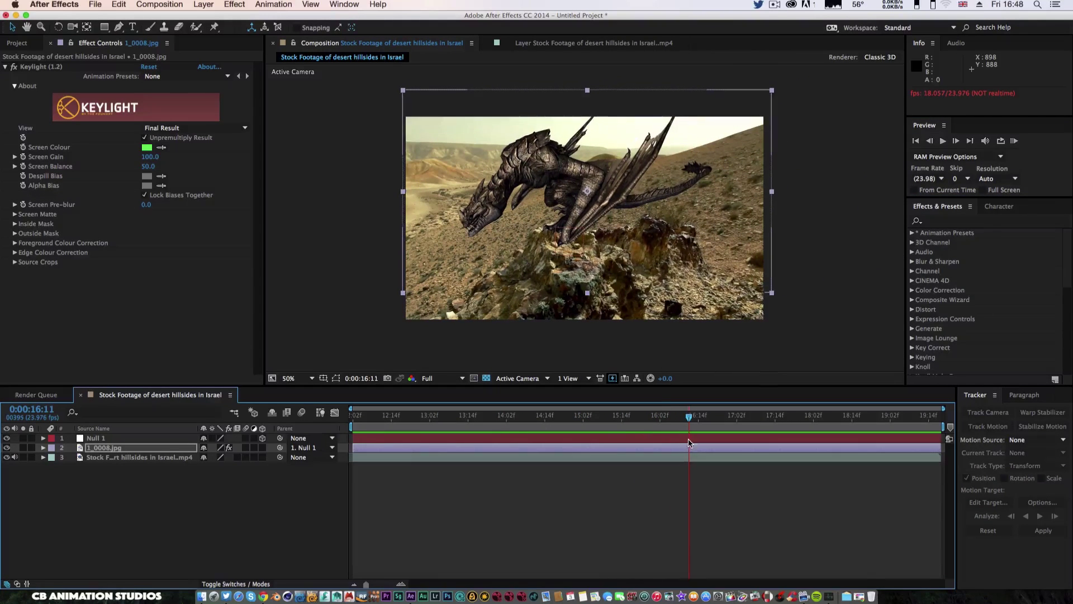
# Step: Try animating the dragon's Position with keyframes, raising it at a later frame, and review the motion
pyautogui.click(119, 449)
pyautogui.press('p')
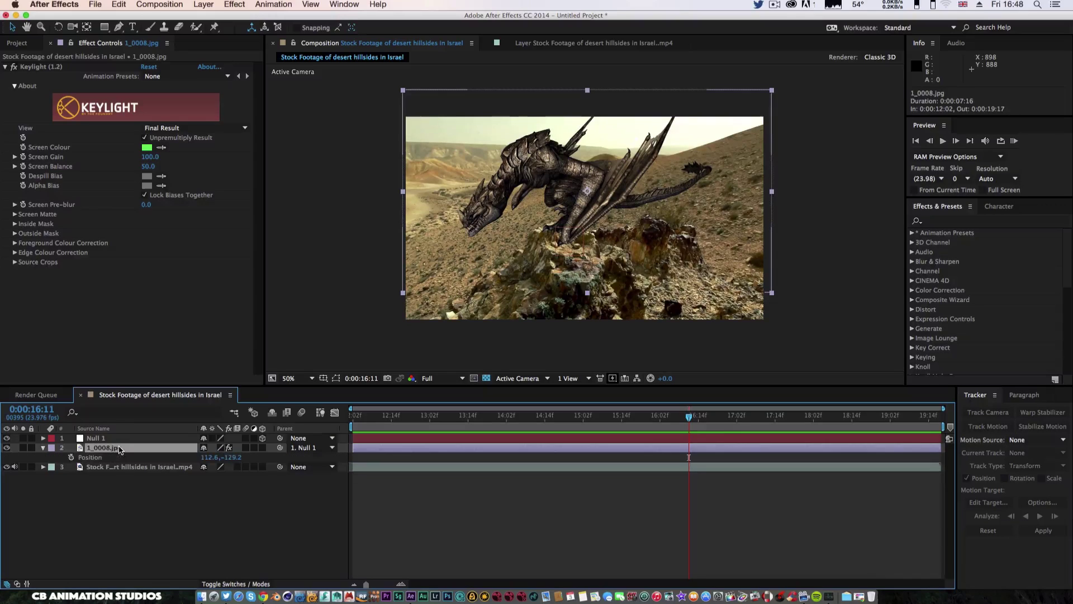
pyautogui.click(71, 457)
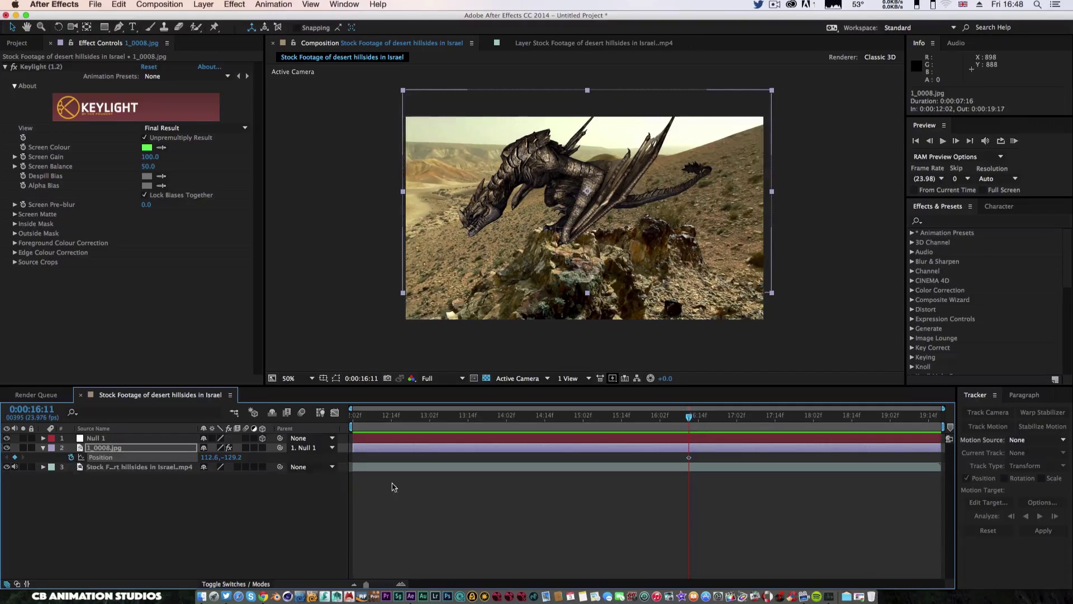
pyautogui.moveTo(691, 421); pyautogui.dragTo(789, 423)
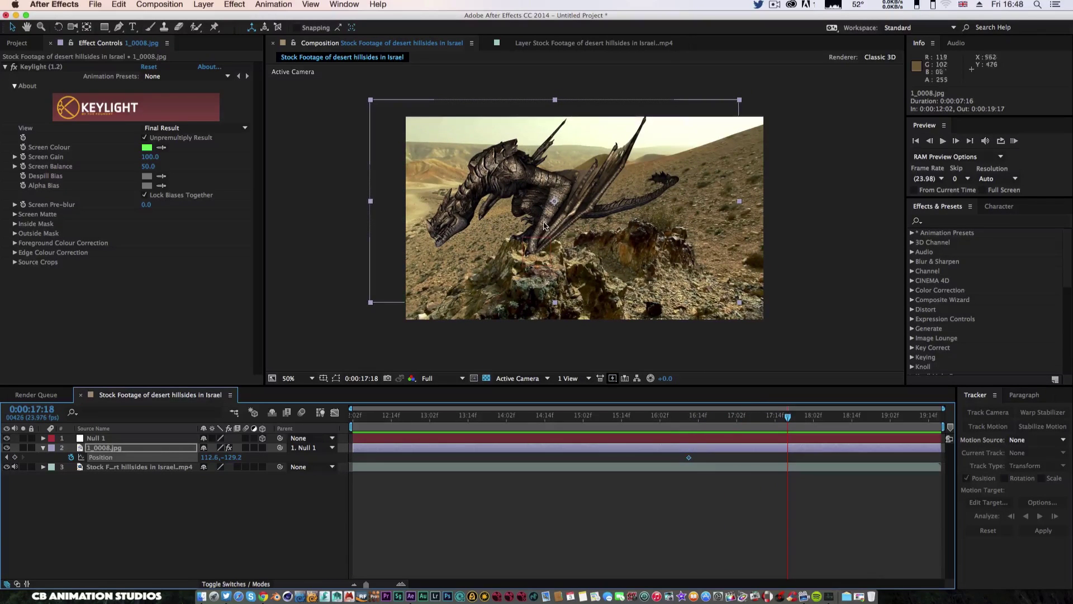
pyautogui.moveTo(550, 215); pyautogui.dragTo(557, 197)
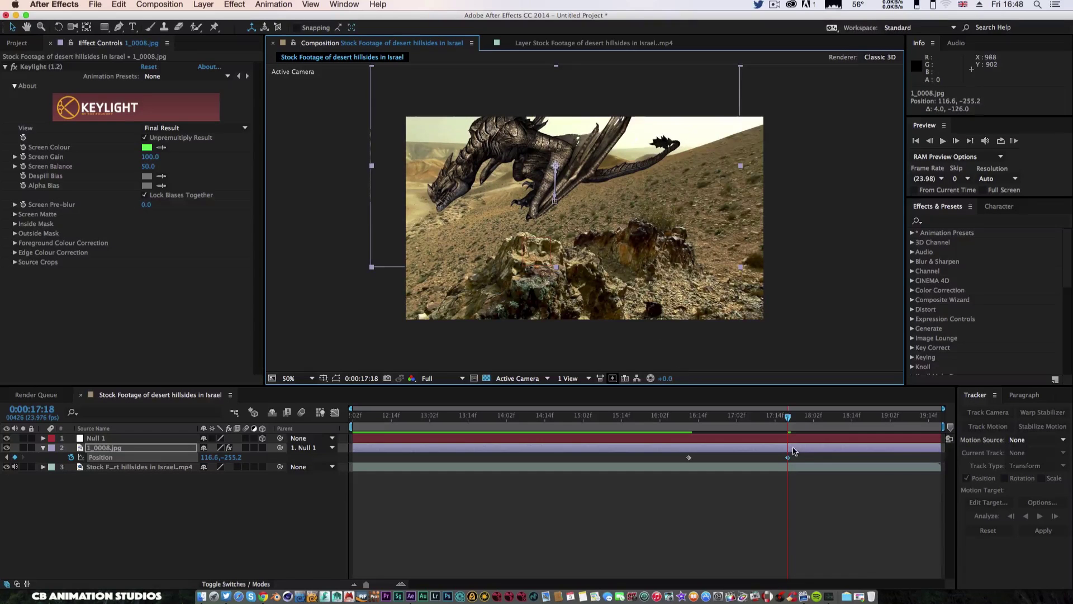
pyautogui.moveTo(789, 418); pyautogui.dragTo(795, 441)
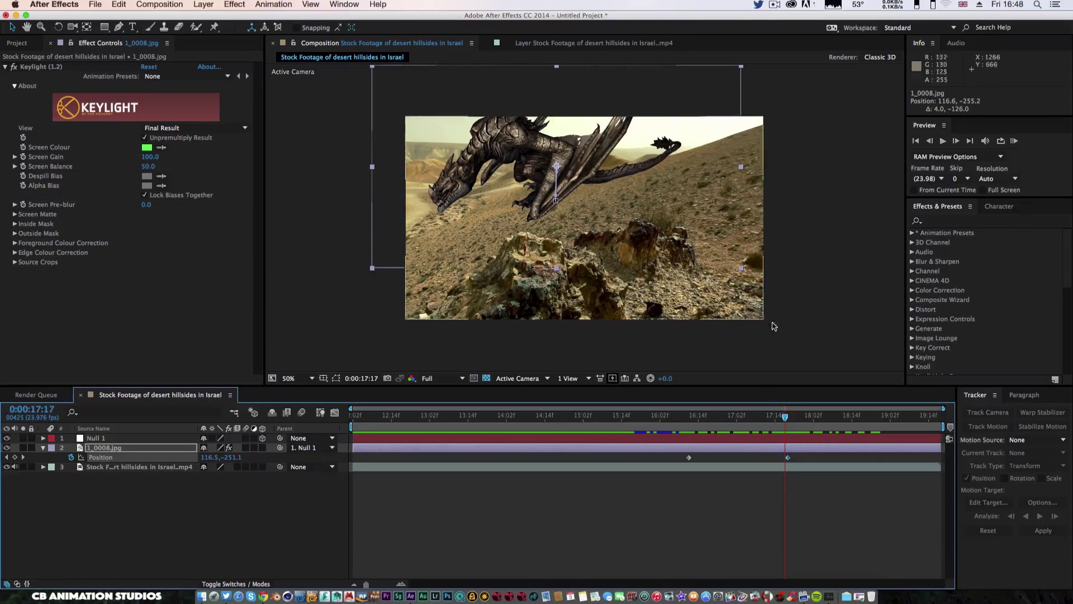
pyautogui.moveTo(785, 423); pyautogui.dragTo(692, 423)
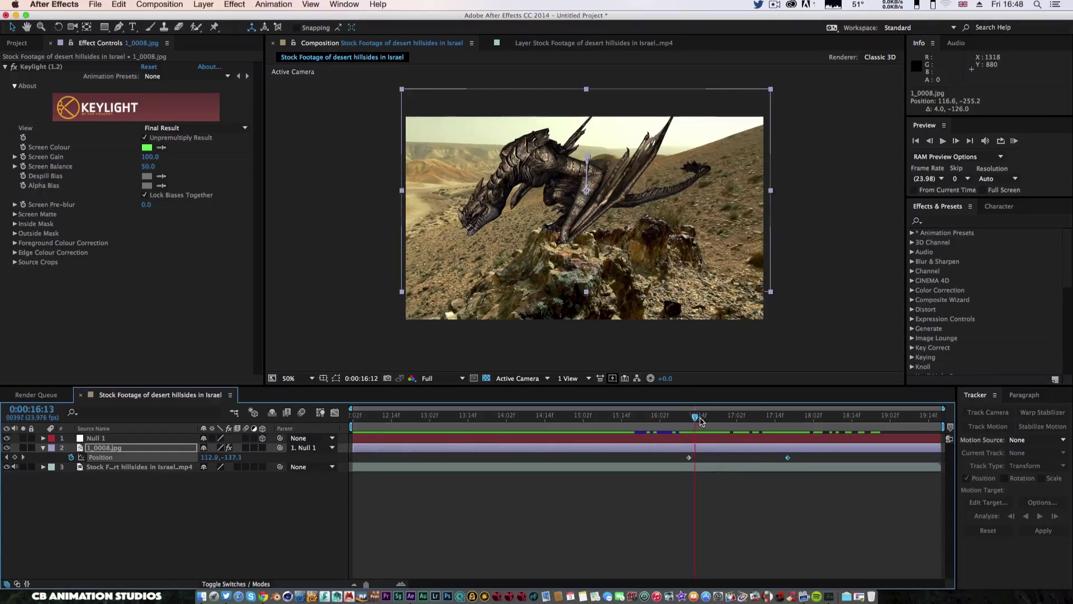
pyautogui.moveTo(695, 420); pyautogui.dragTo(749, 429)
pyautogui.moveTo(753, 431); pyautogui.dragTo(683, 461)
# Step: Delete the Position keyframes and drag the dragon down onto the rock at 112.6, -125.2
pyautogui.press('Delete')
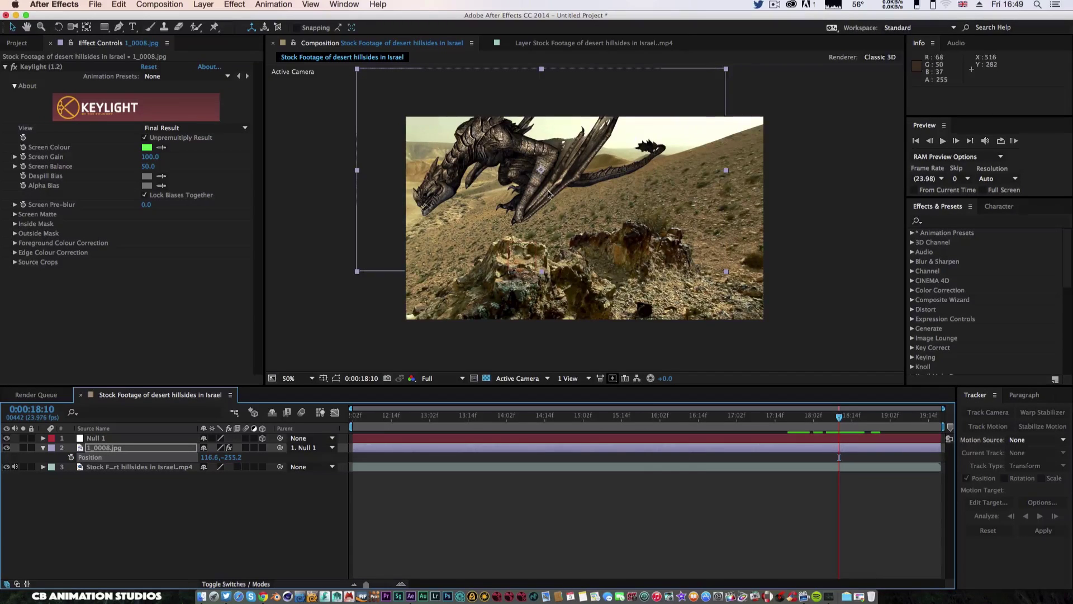
pyautogui.moveTo(548, 186); pyautogui.dragTo(547, 223)
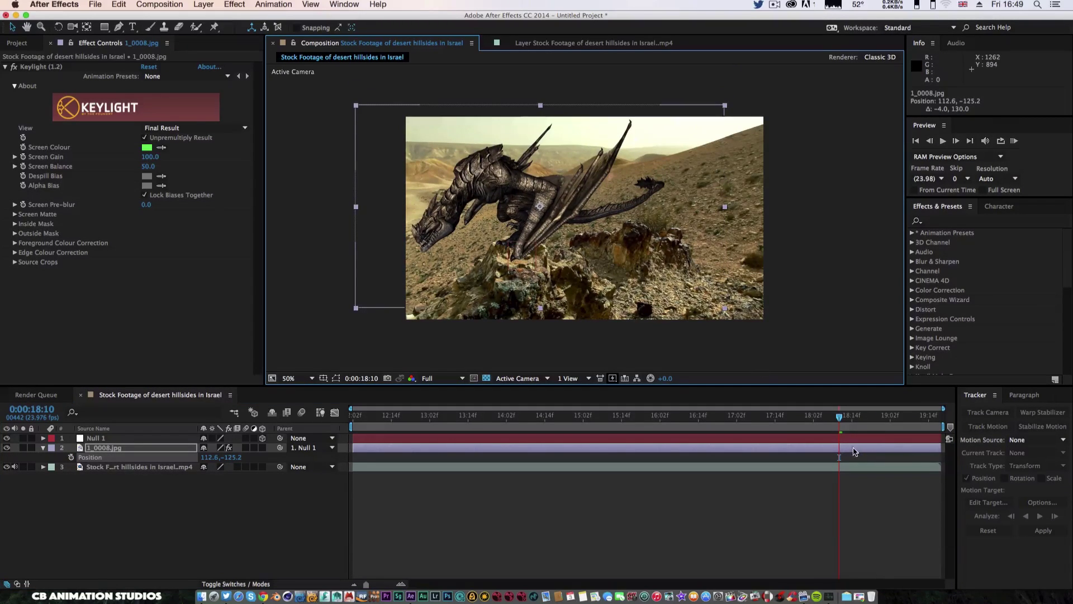
pyautogui.moveTo(838, 418); pyautogui.dragTo(629, 436)
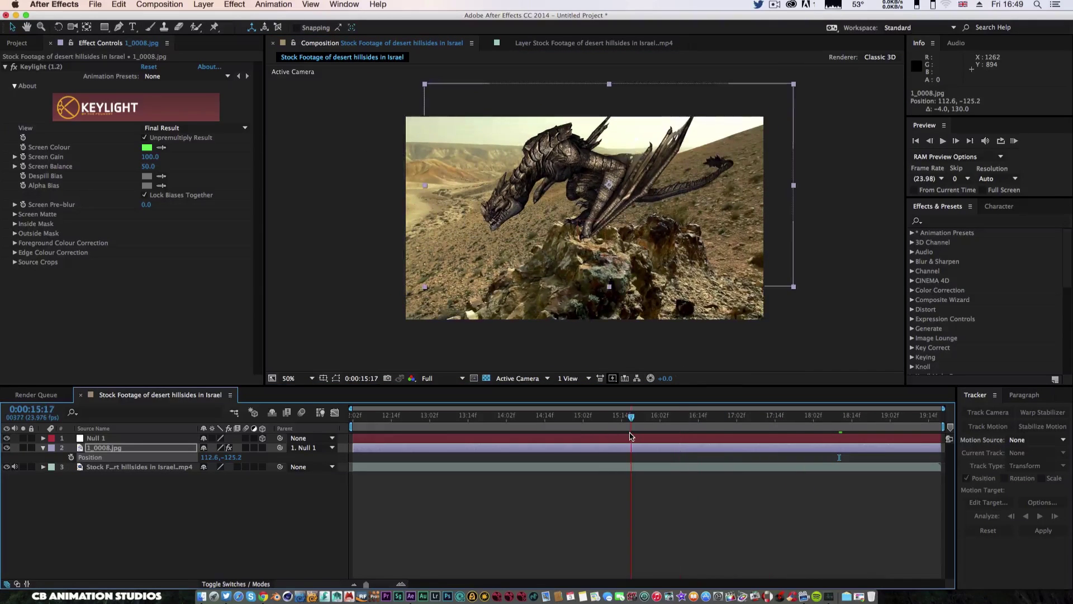
pyautogui.click(97, 447)
# Step: Add a Curves effect to 1_0008.jpg and bend the curve to lift the dragon's midtones
pyautogui.rightClick(97, 447)
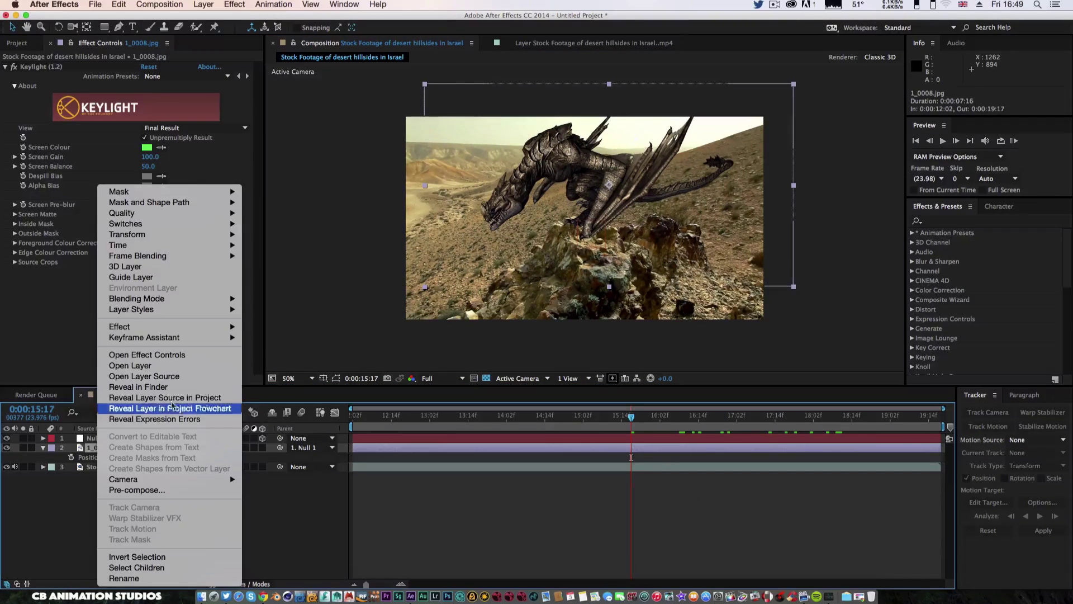
pyautogui.moveTo(217, 331)
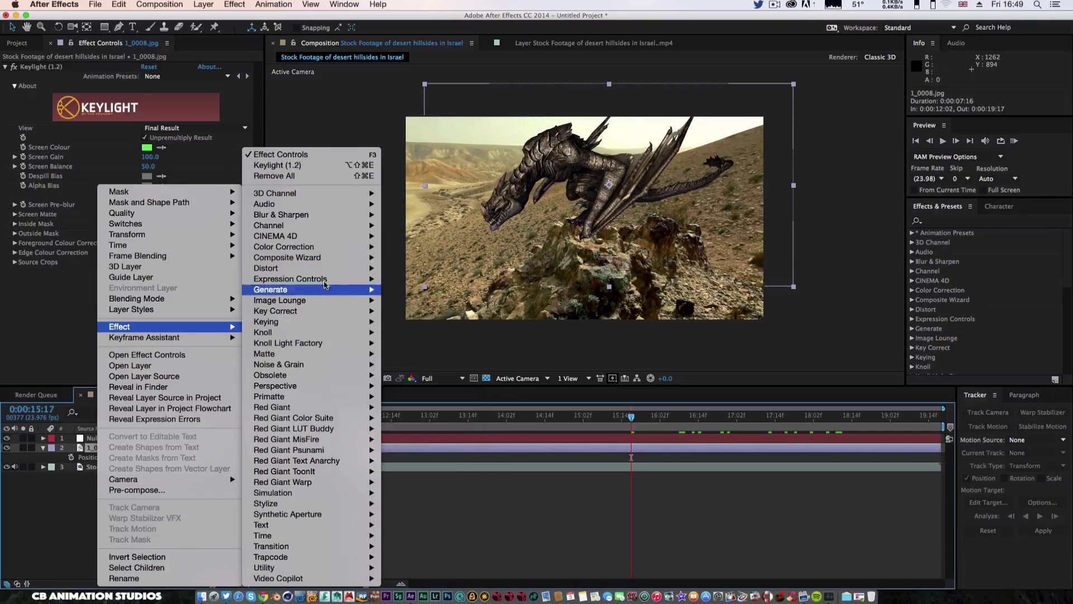
pyautogui.moveTo(335, 247)
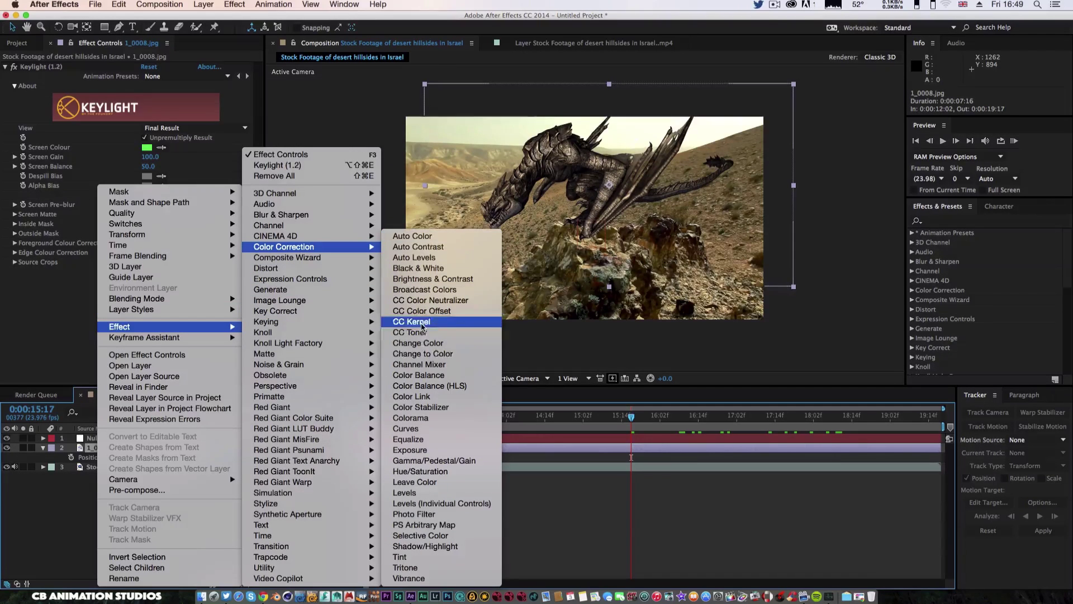
pyautogui.click(426, 429)
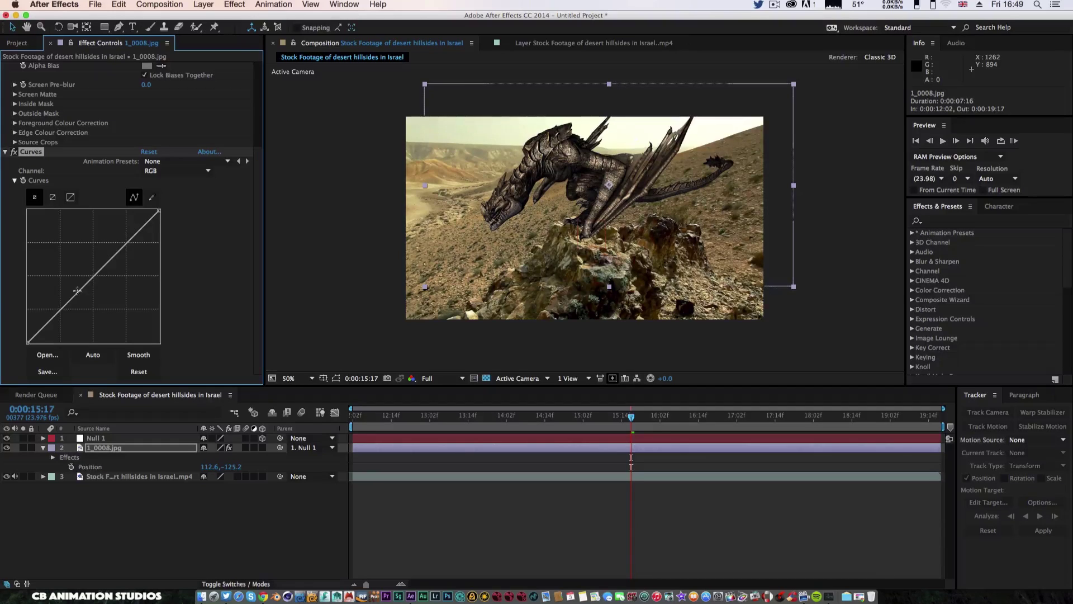
pyautogui.moveTo(77, 290)
pyautogui.mouseDown()
pyautogui.moveTo(87, 295)
pyautogui.moveTo(80, 274)
pyautogui.mouseUp()
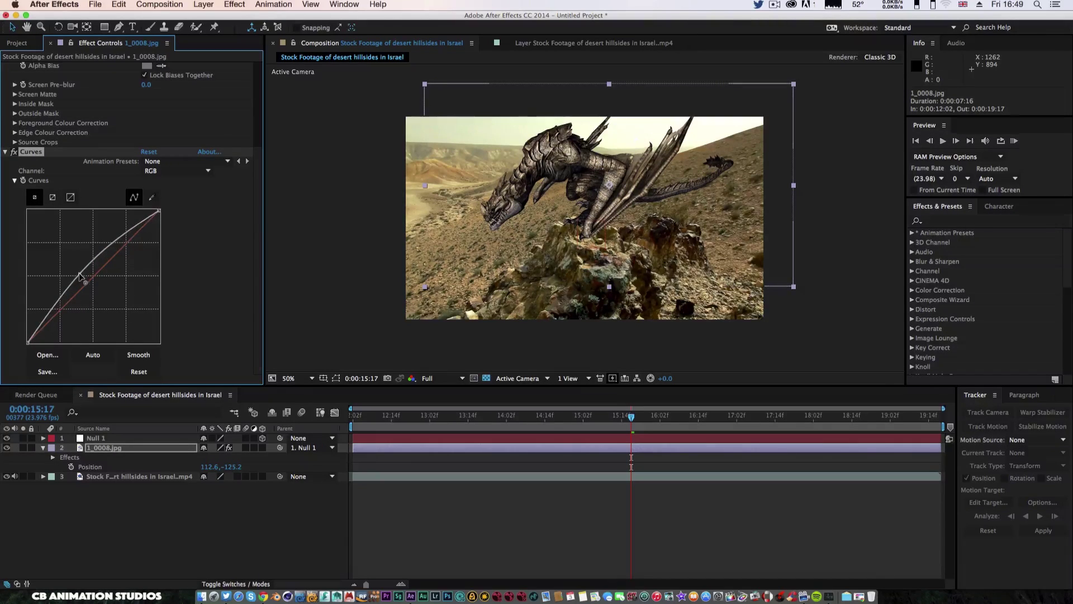
pyautogui.moveTo(121, 237); pyautogui.dragTo(126, 243)
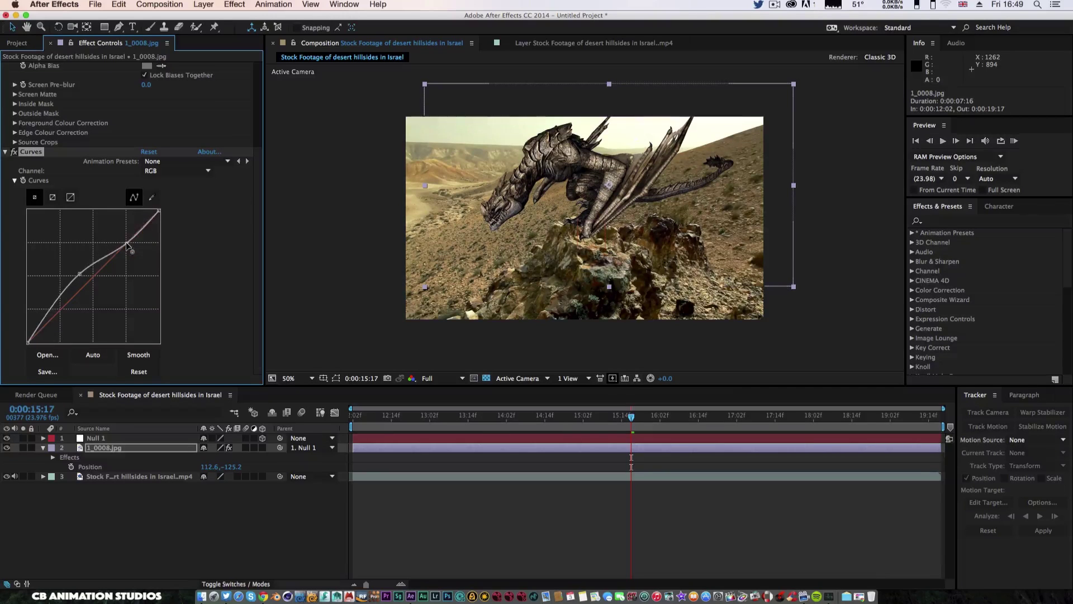
pyautogui.click(361, 289)
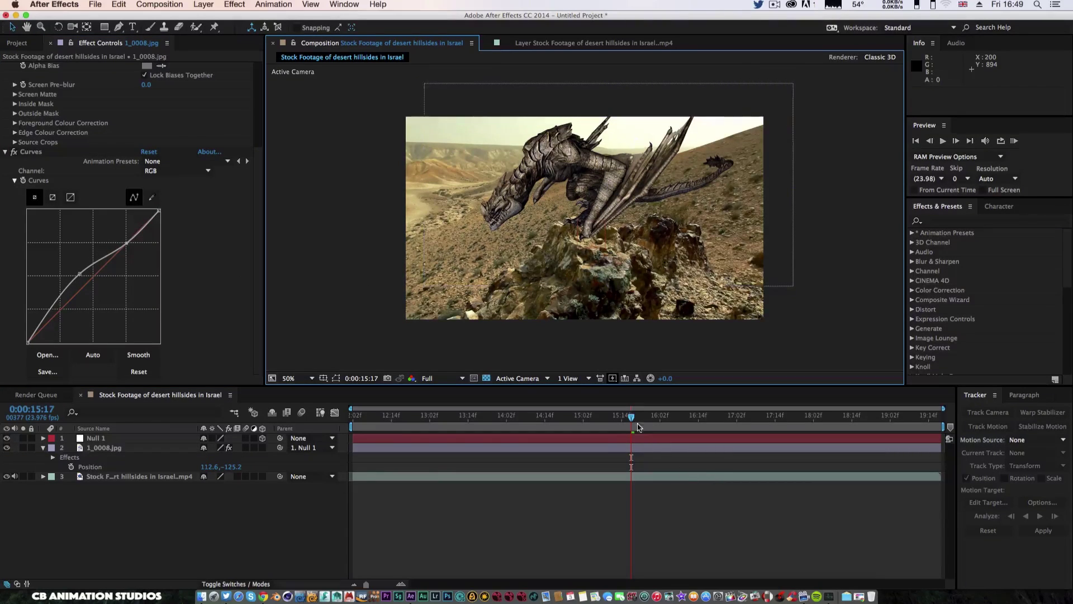
pyautogui.moveTo(633, 421); pyautogui.dragTo(629, 445)
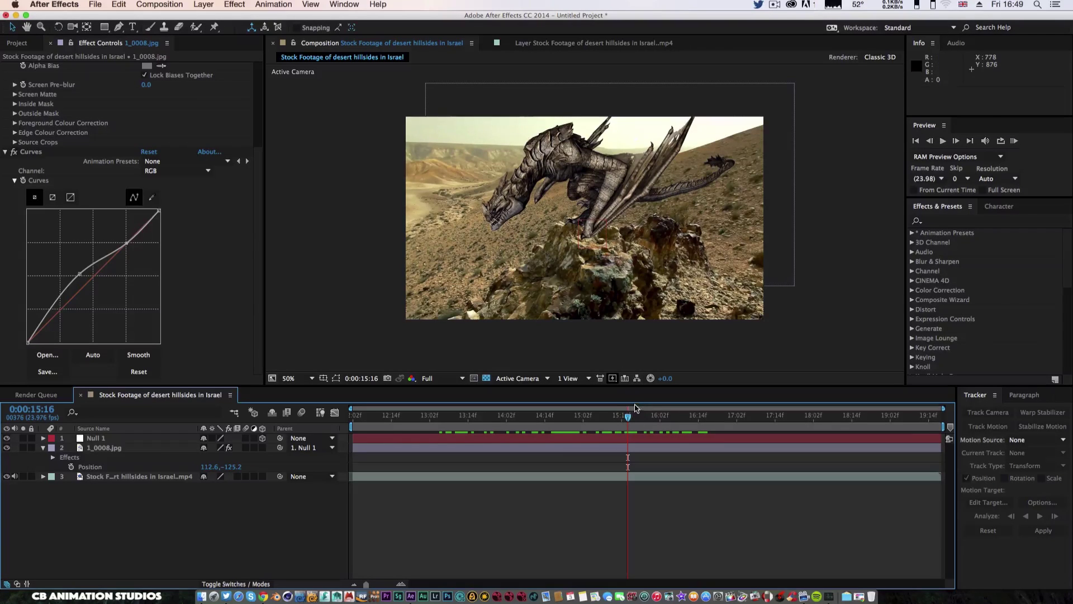
pyautogui.moveTo(629, 422); pyautogui.dragTo(352, 421)
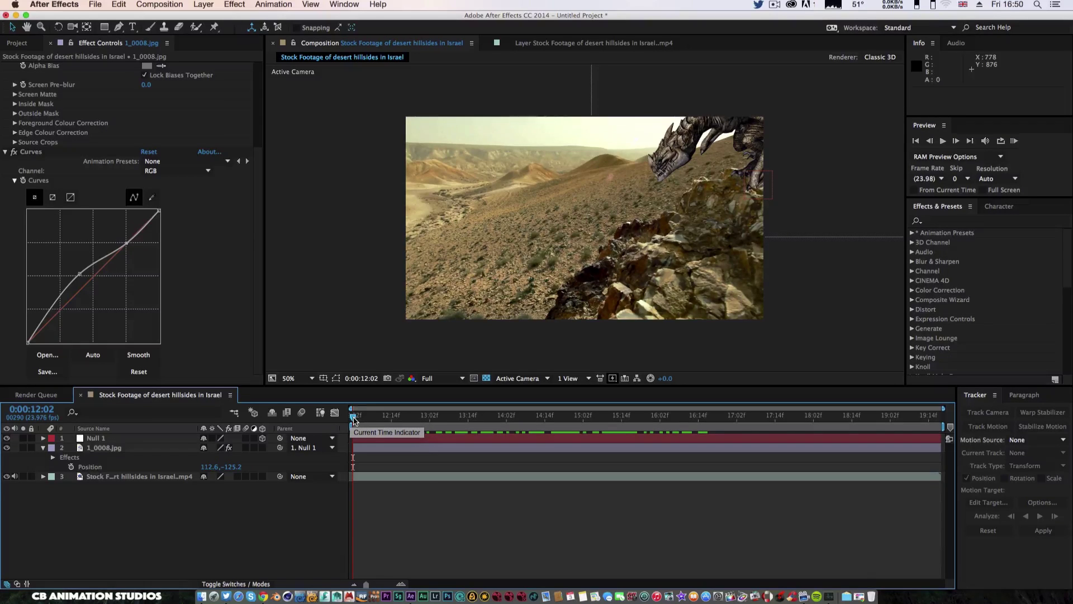
pyautogui.moveTo(353, 420)
pyautogui.mouseDown()
pyautogui.moveTo(364, 420)
pyautogui.moveTo(353, 419)
pyautogui.mouseUp()
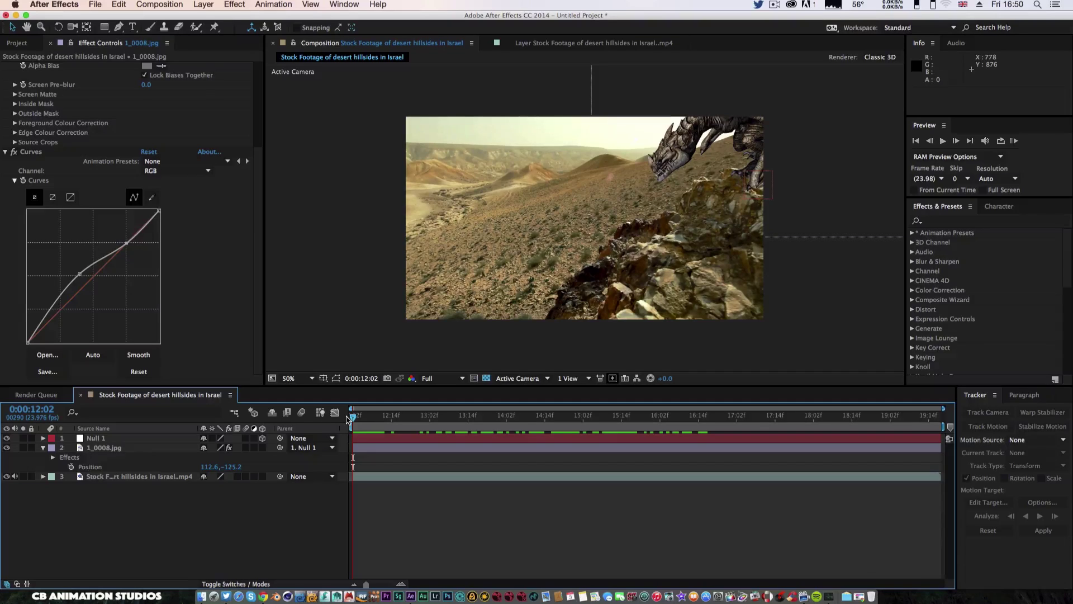